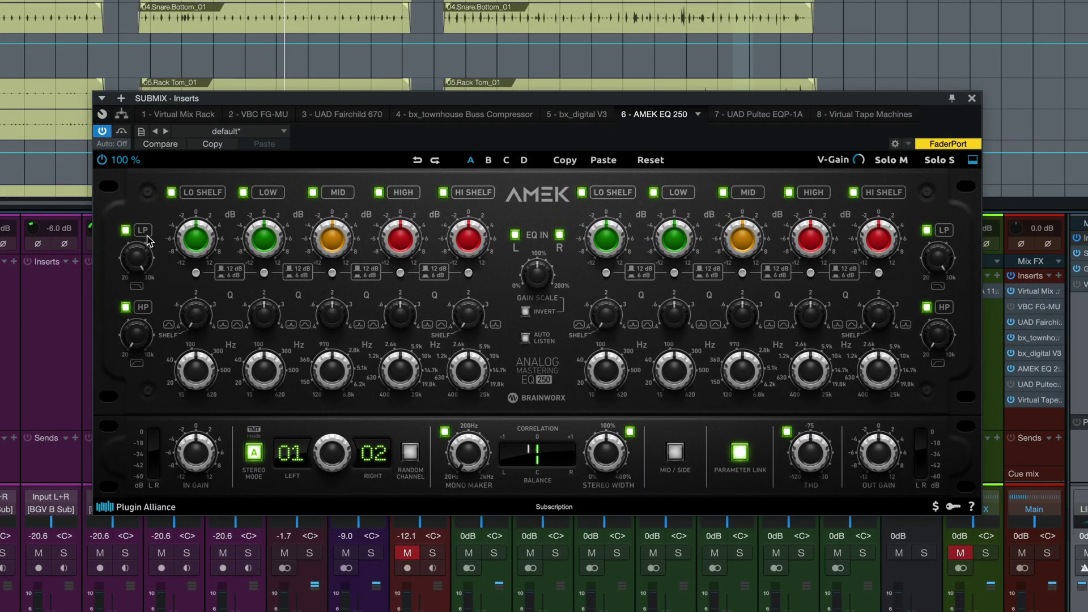
# Step: Switch the AMEK EQ 250 on the SUBMIX channel to Mid/Side processing and return it to left/right mode
pyautogui.click(264, 273)
pyautogui.moveTo(187, 245)
pyautogui.mouseDown()
pyautogui.moveTo(190, 196)
pyautogui.moveTo(193, 245)
pyautogui.mouseUp()
pyautogui.click(676, 453)
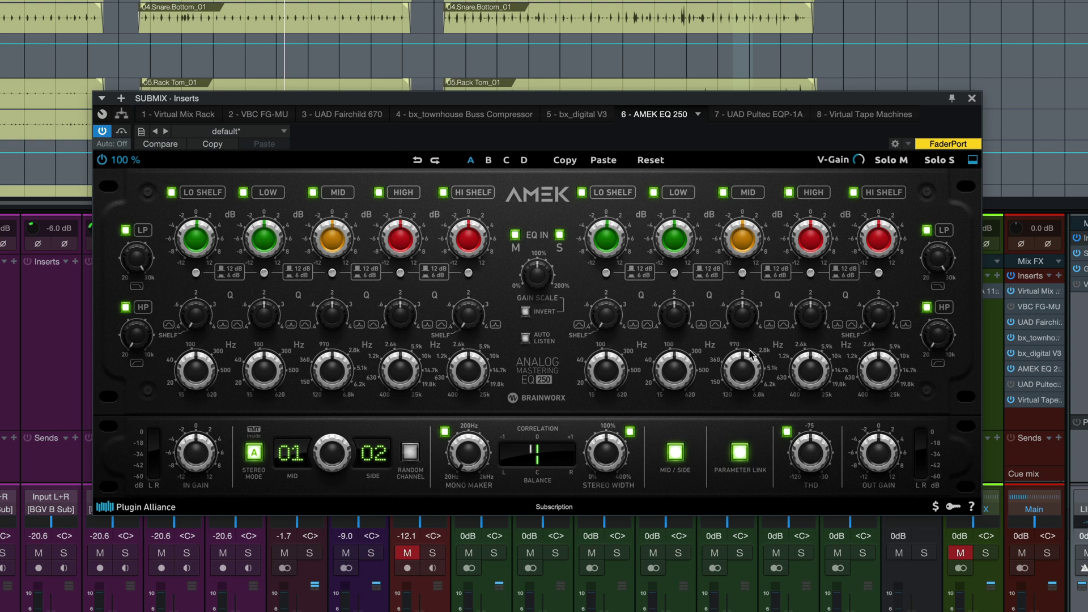
pyautogui.click(675, 453)
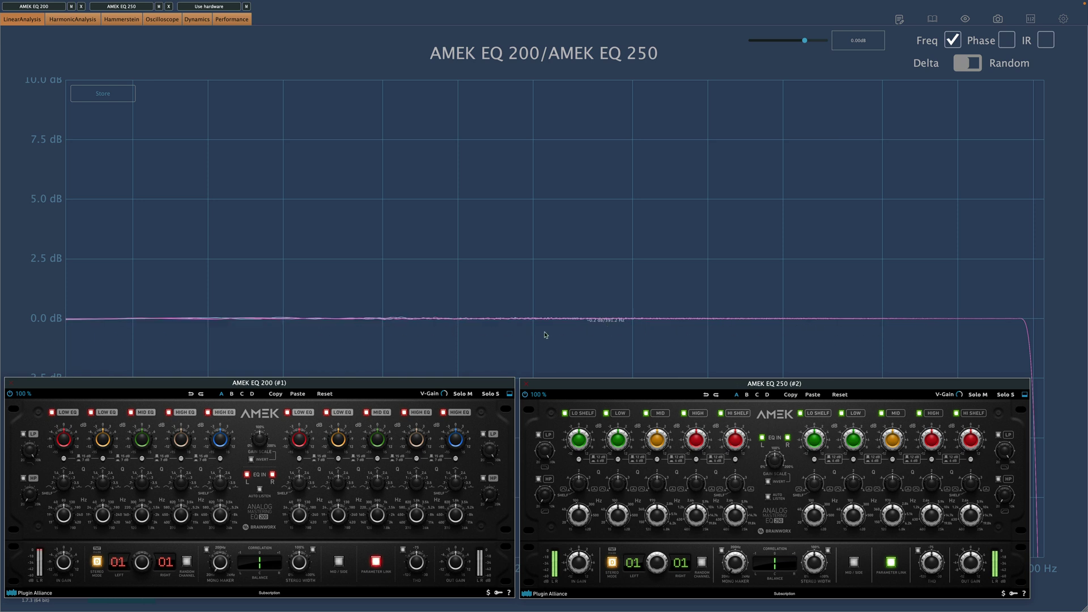
# Step: In Plugin Doctor, turn off V-Gain on the EQ 200 and EQ 250 and place the EQ 250 window beside the EQ 200
pyautogui.click(444, 395)
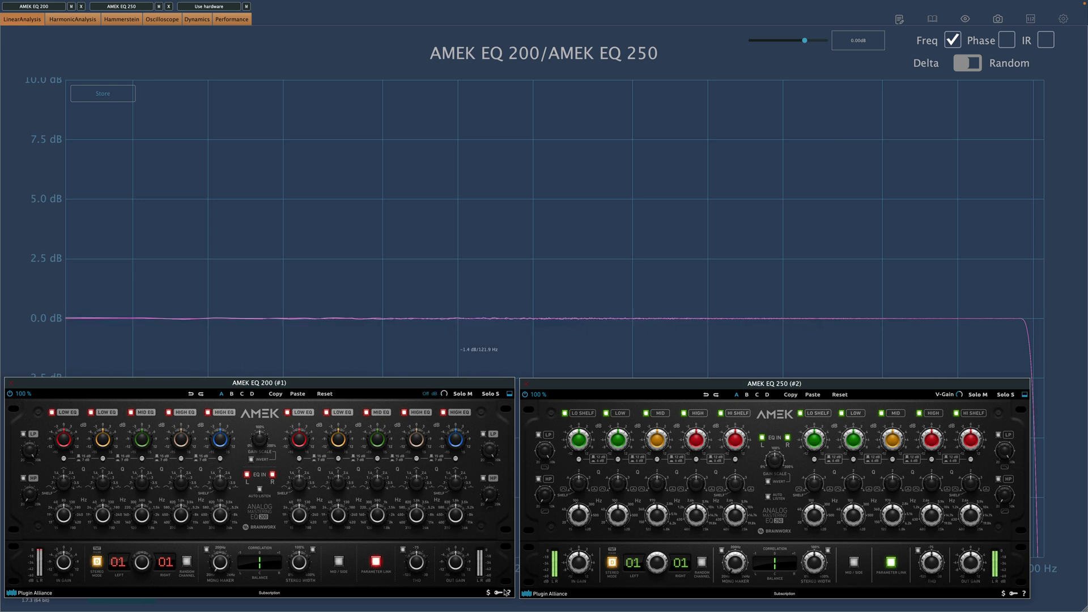
pyautogui.click(959, 395)
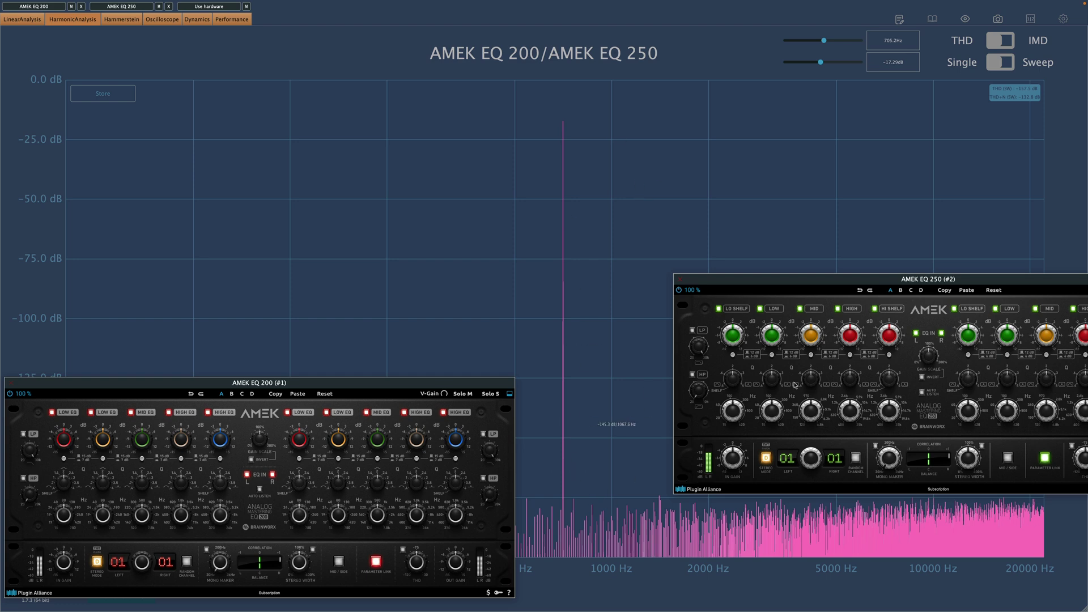
pyautogui.moveTo(962, 277); pyautogui.dragTo(918, 289)
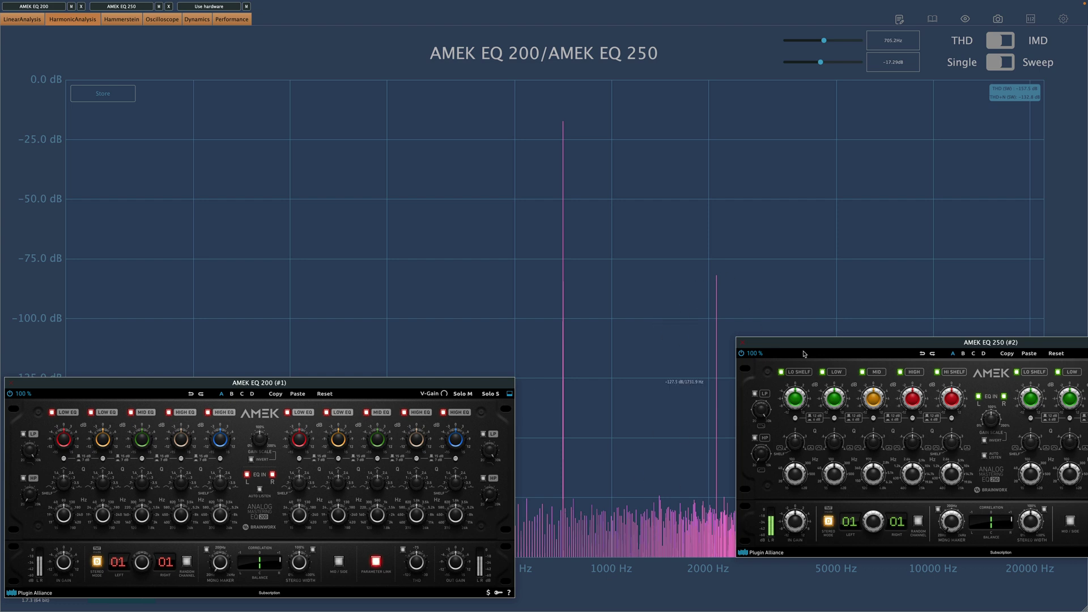
pyautogui.moveTo(799, 348); pyautogui.dragTo(581, 393)
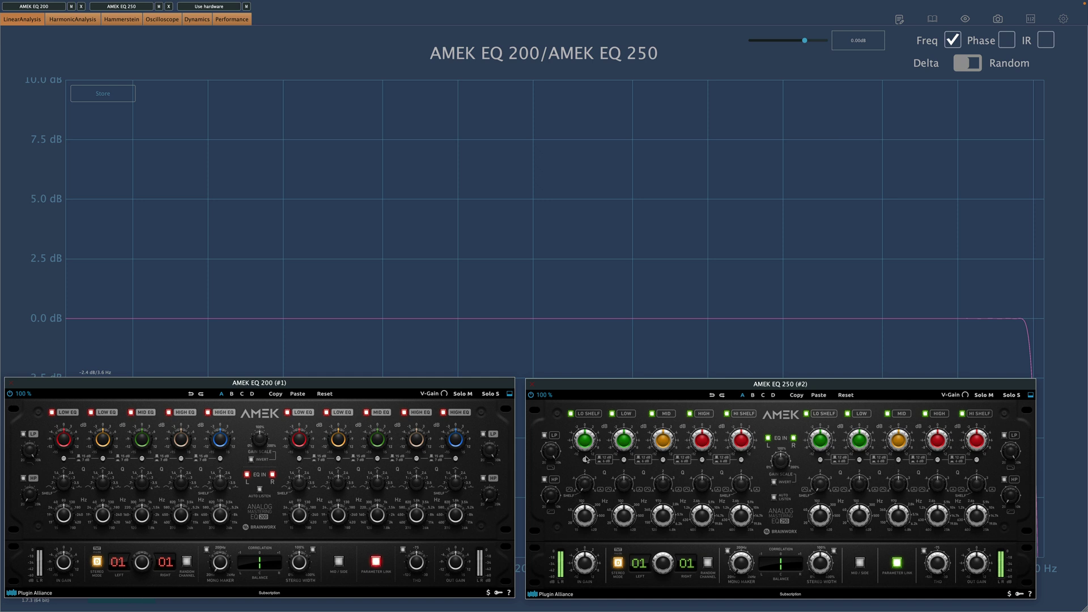
# Step: Boost the EQ 250's low shelf and compare its response curve with the high-pass filter on and off
pyautogui.moveTo(587, 522)
pyautogui.moveTo(586, 449); pyautogui.dragTo(589, 436)
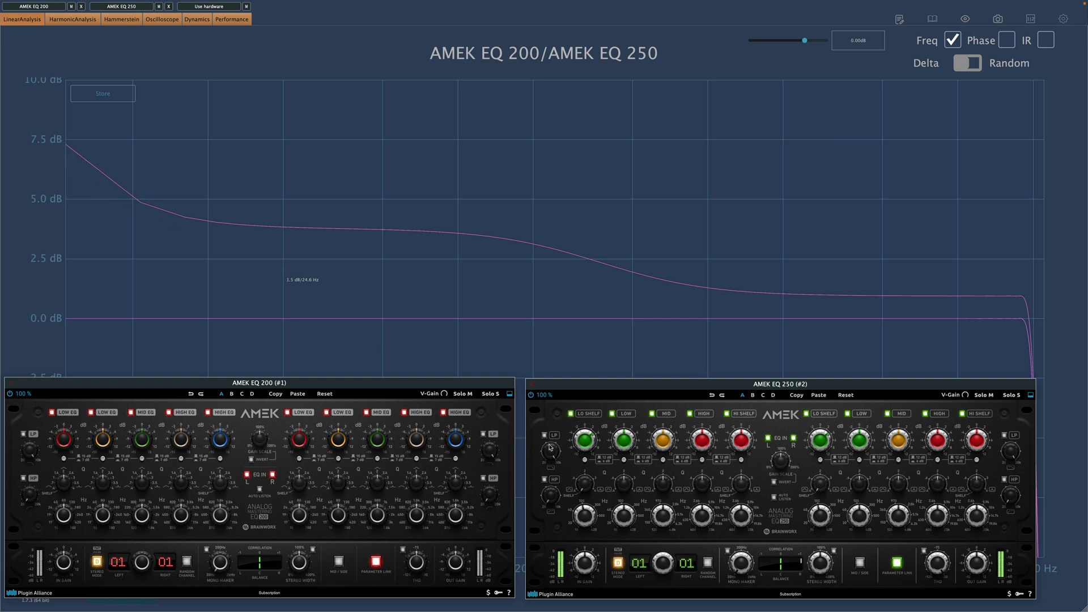
pyautogui.click(544, 480)
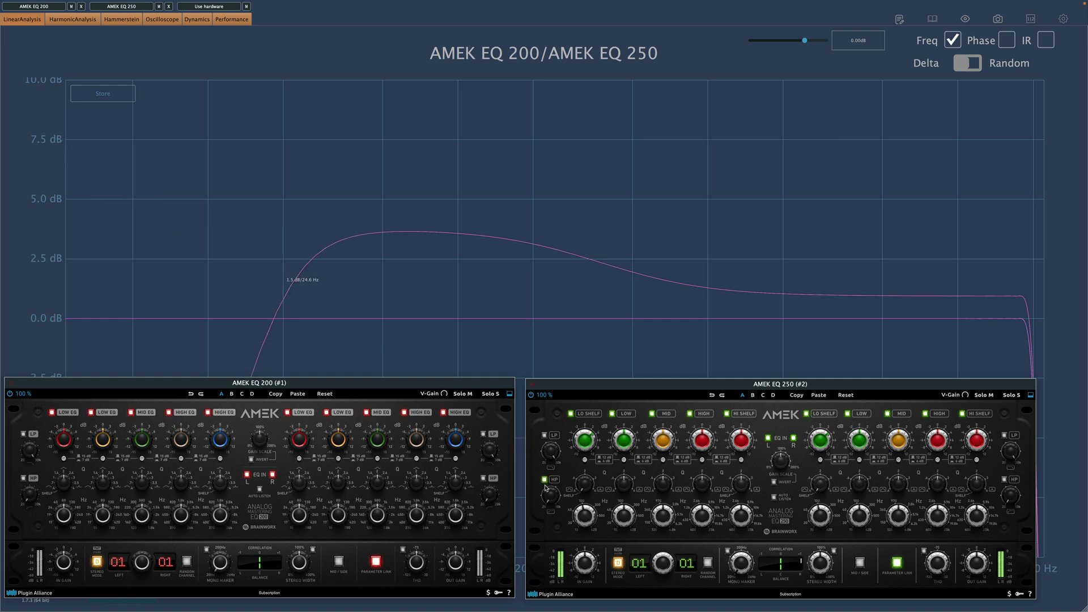
pyautogui.click(544, 480)
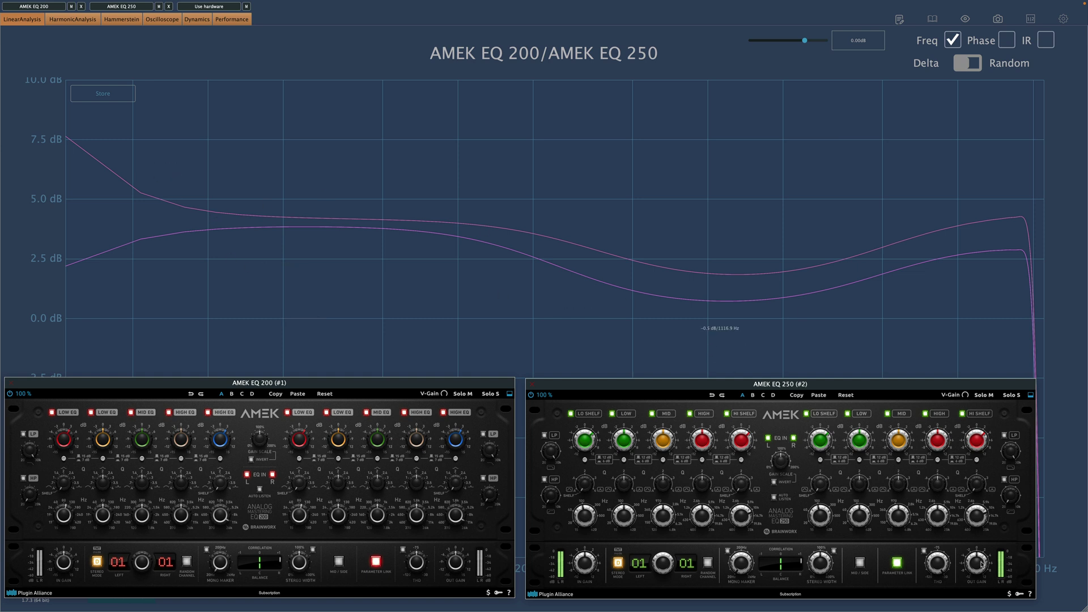
# Step: Boost the EQ 200's mid band by 2.0 dB and match the bump with the EQ 250's mid gain, frequency and Q
pyautogui.scroll(-5, 981, 564)
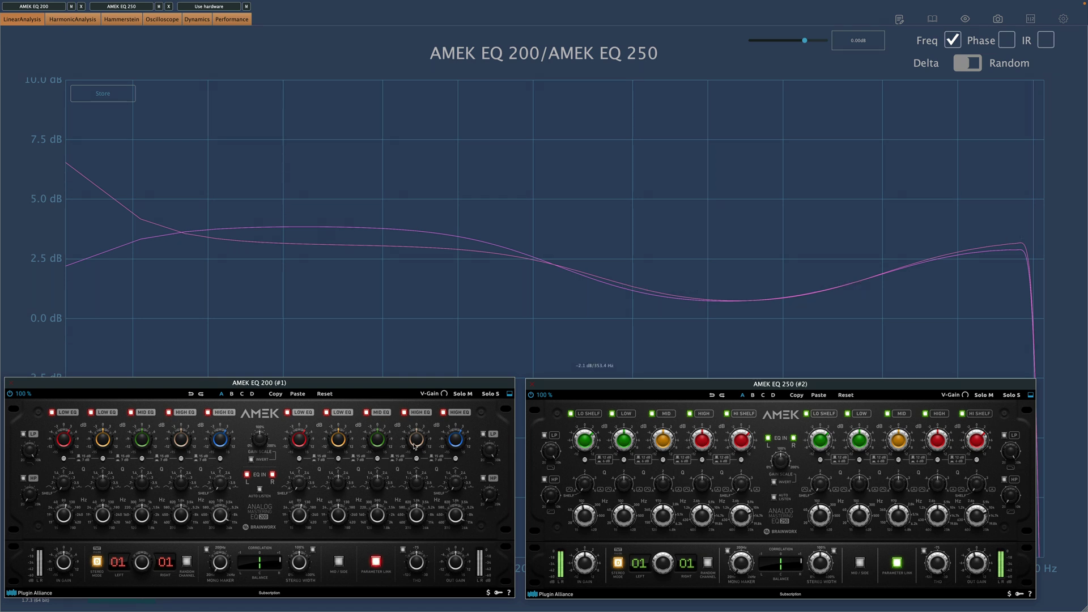
pyautogui.moveTo(377, 443); pyautogui.dragTo(379, 438)
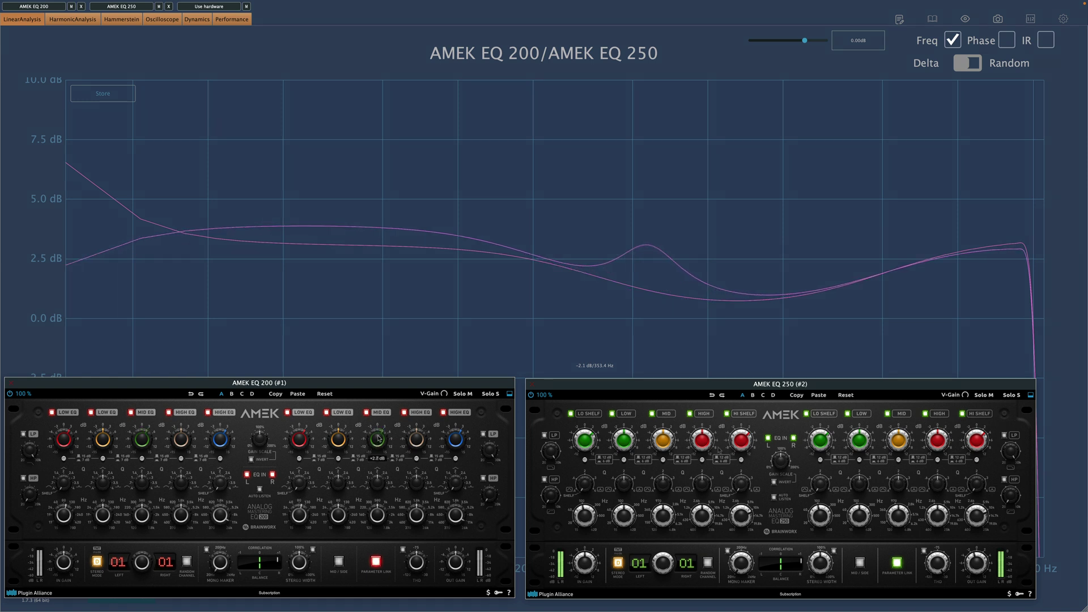
pyautogui.moveTo(897, 442); pyautogui.dragTo(898, 440)
pyautogui.moveTo(902, 517); pyautogui.dragTo(889, 534)
pyautogui.moveTo(900, 444); pyautogui.dragTo(900, 447)
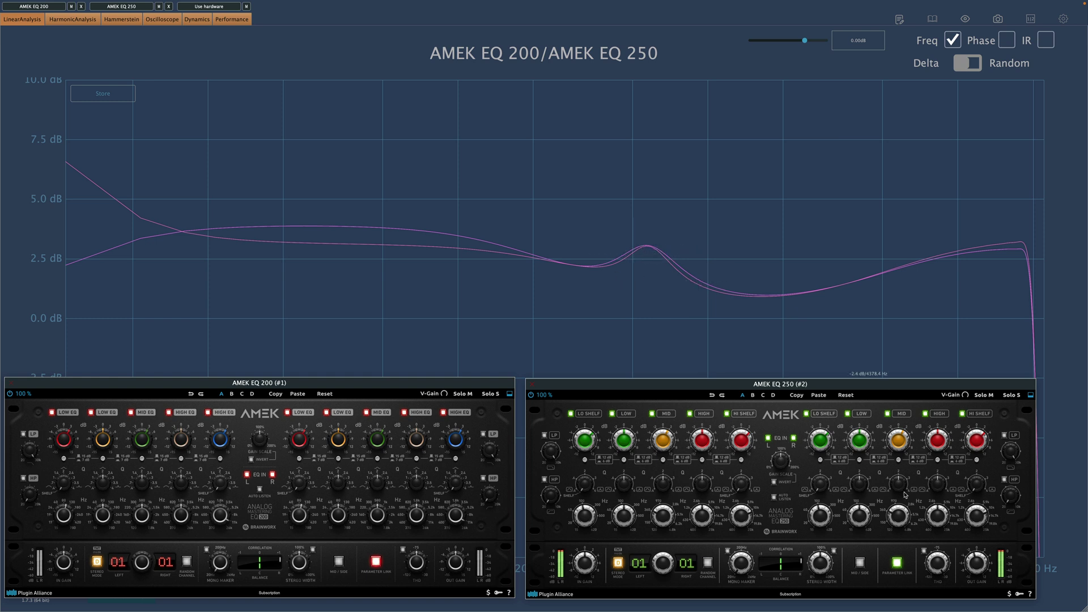
pyautogui.moveTo(901, 487); pyautogui.dragTo(902, 493)
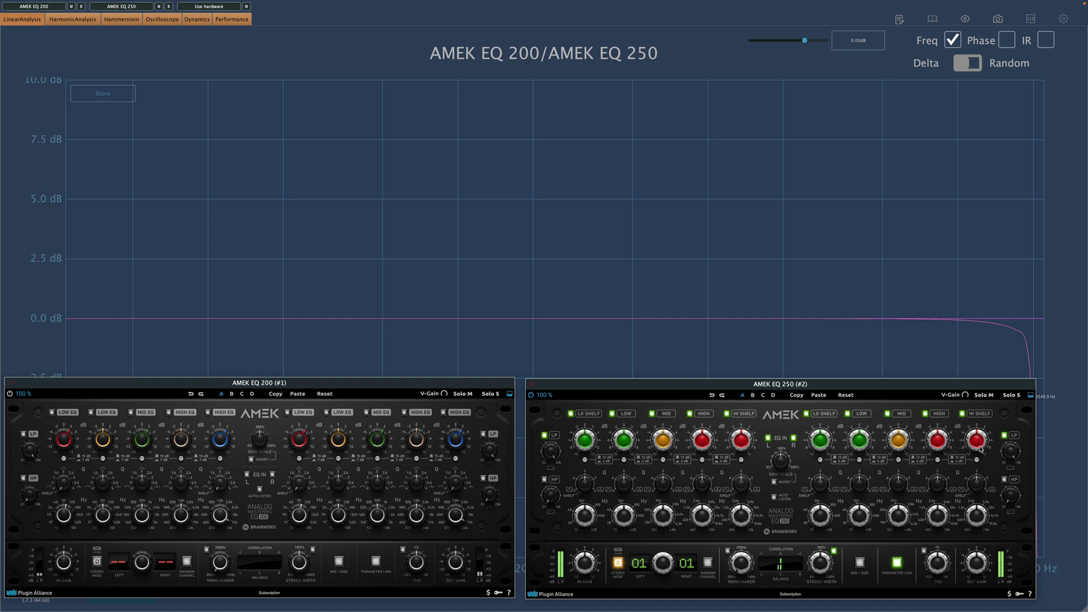
# Step: Boost the EQ 250's Hi Shelf band as a bell and sweep its frequency up and down the treble range
pyautogui.moveTo(977, 447); pyautogui.dragTo(980, 439)
pyautogui.moveTo(980, 524); pyautogui.dragTo(981, 500)
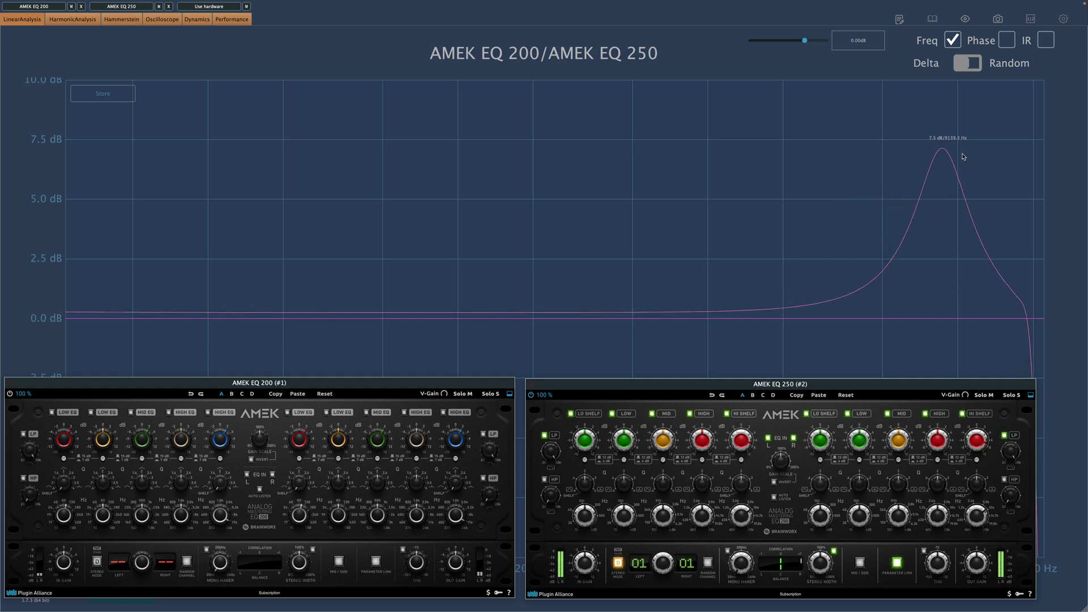
pyautogui.scroll(5, 983, 511)
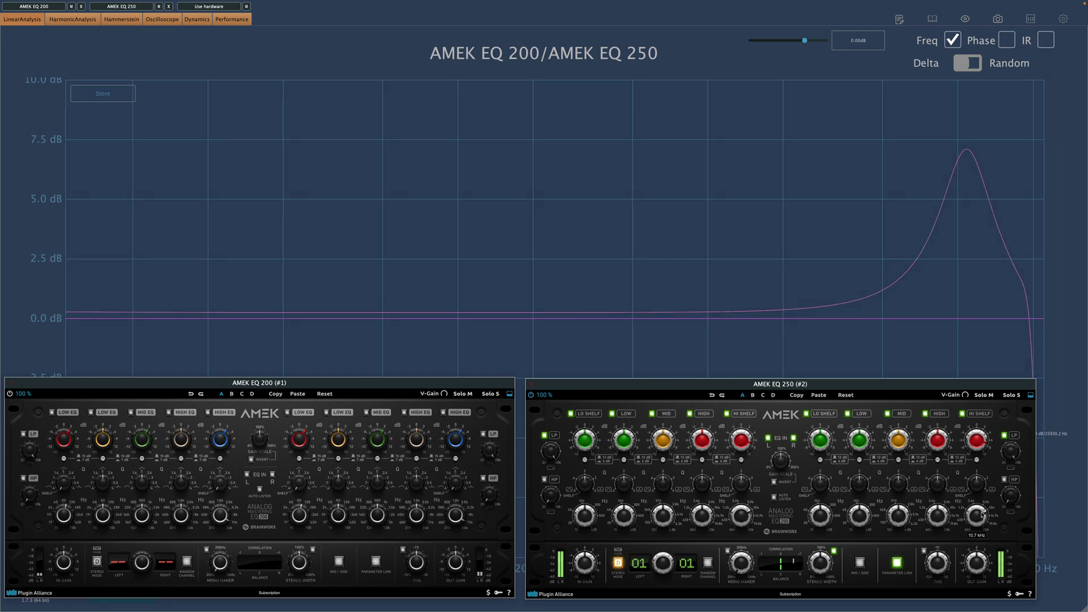
pyautogui.scroll(4, 983, 511)
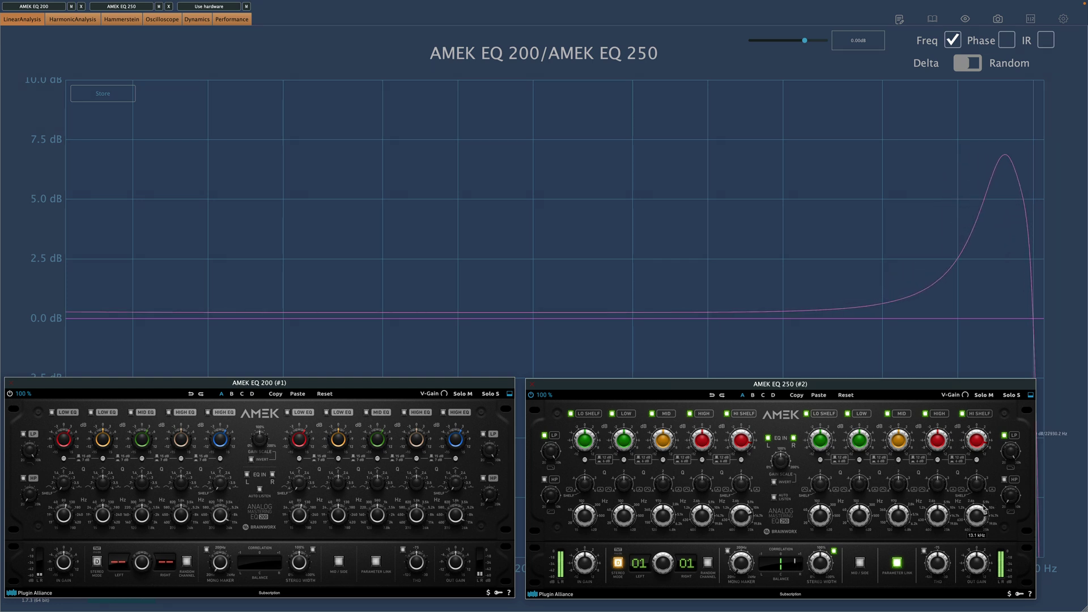
pyautogui.moveTo(985, 500); pyautogui.dragTo(985, 514)
pyautogui.scroll(-5, 984, 514)
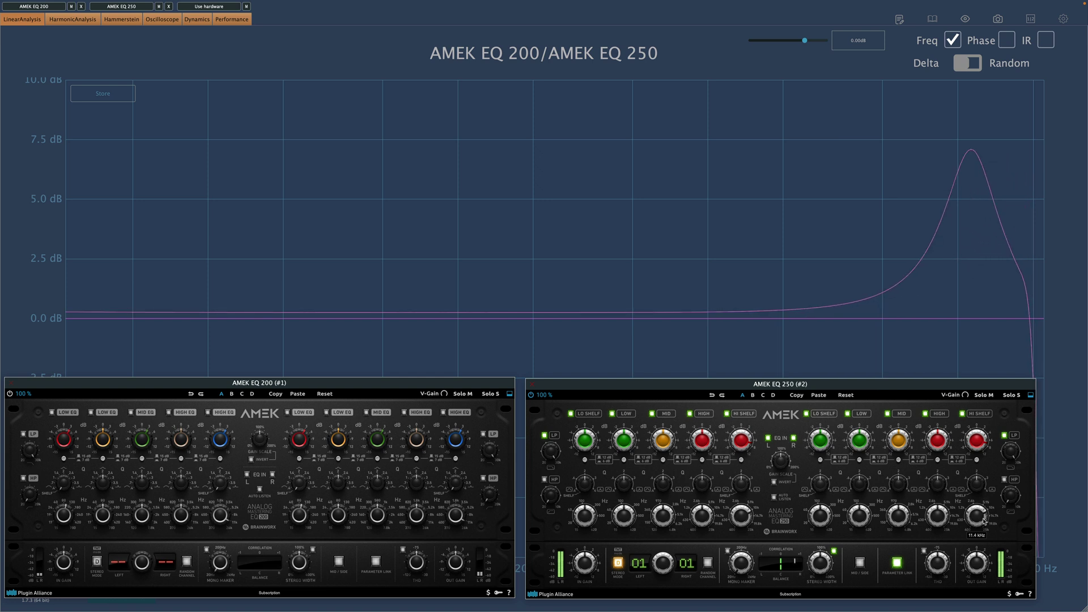
pyautogui.scroll(5, 983, 514)
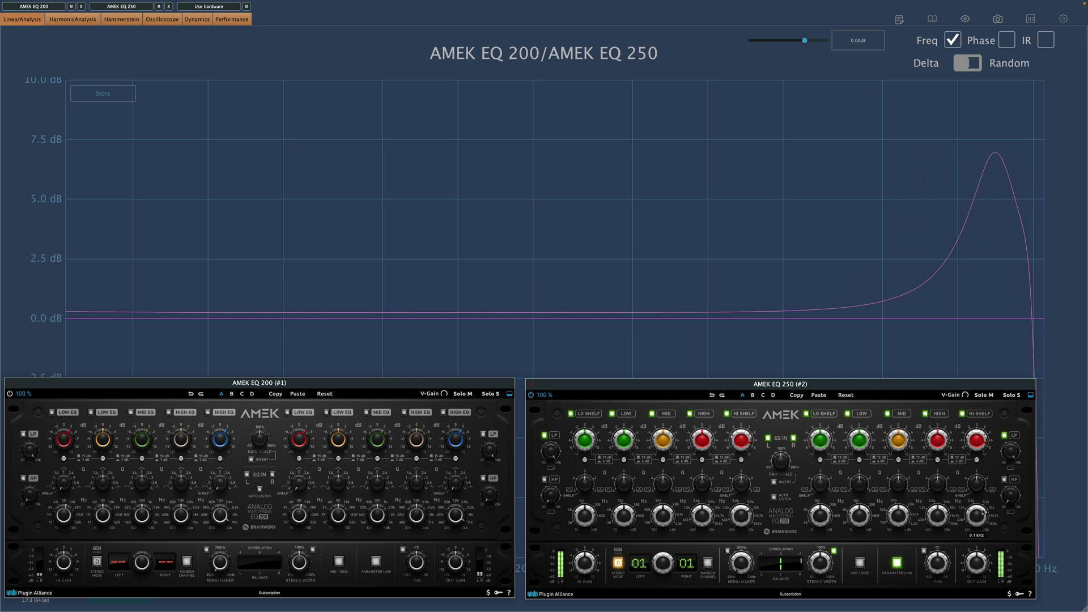
pyautogui.moveTo(983, 514); pyautogui.dragTo(985, 499)
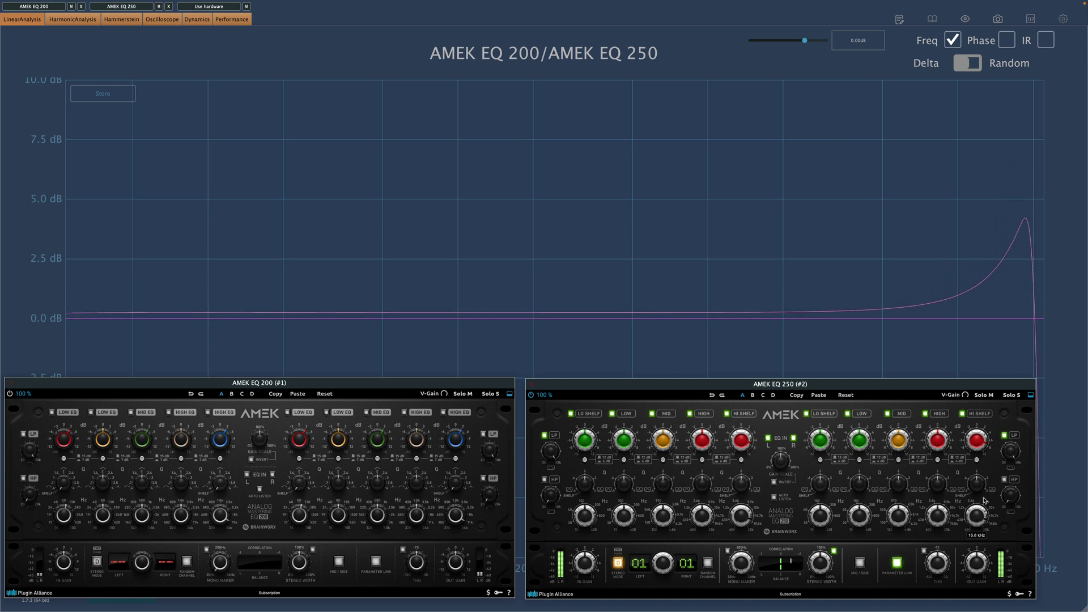
pyautogui.scroll(-5, 985, 512)
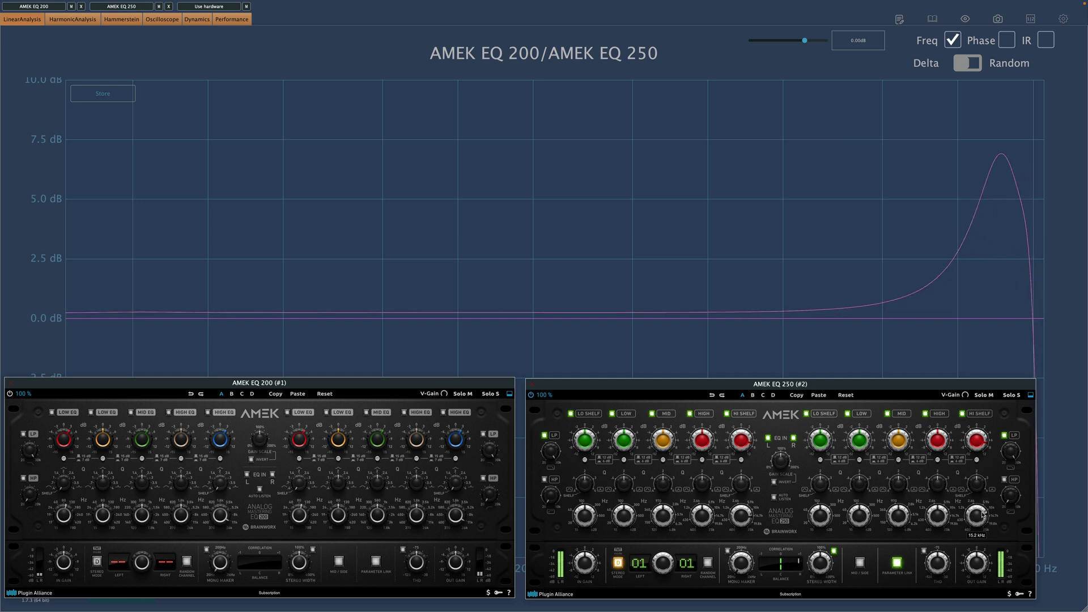
# Step: Change the EQ 250's Hi Shelf band to the Shelf shape and sweep its frequency
pyautogui.scroll(-5, 977, 491)
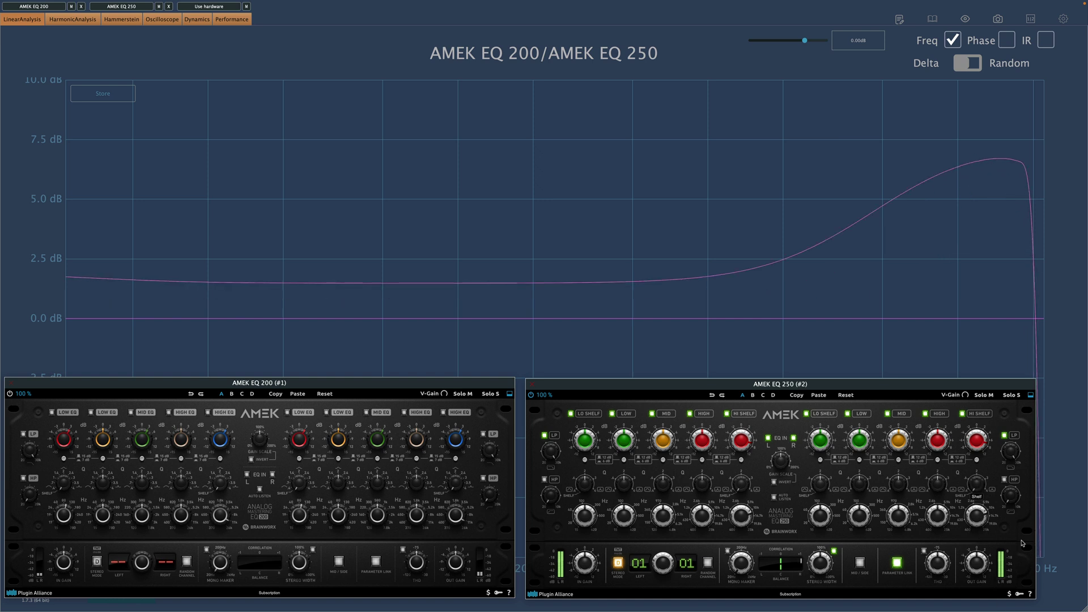
pyautogui.scroll(5, 985, 517)
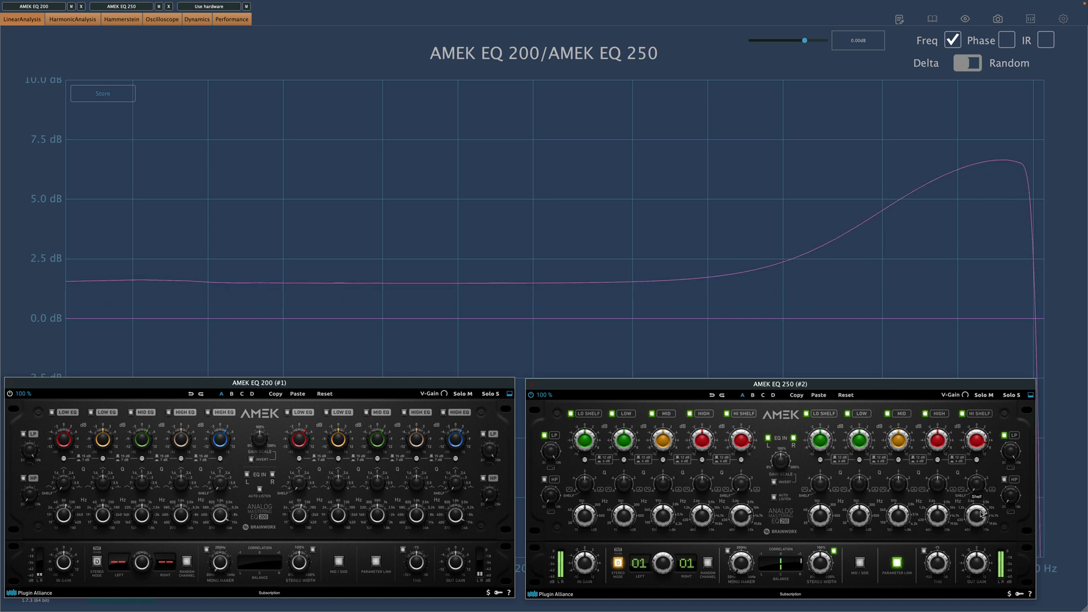
pyautogui.scroll(-10, 985, 515)
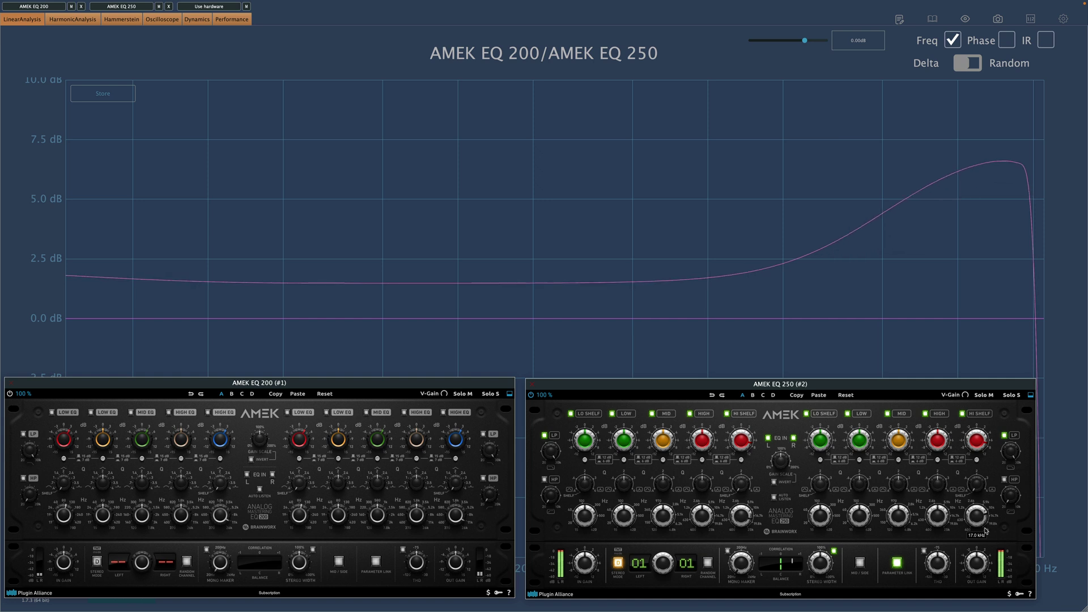
pyautogui.scroll(6, 987, 526)
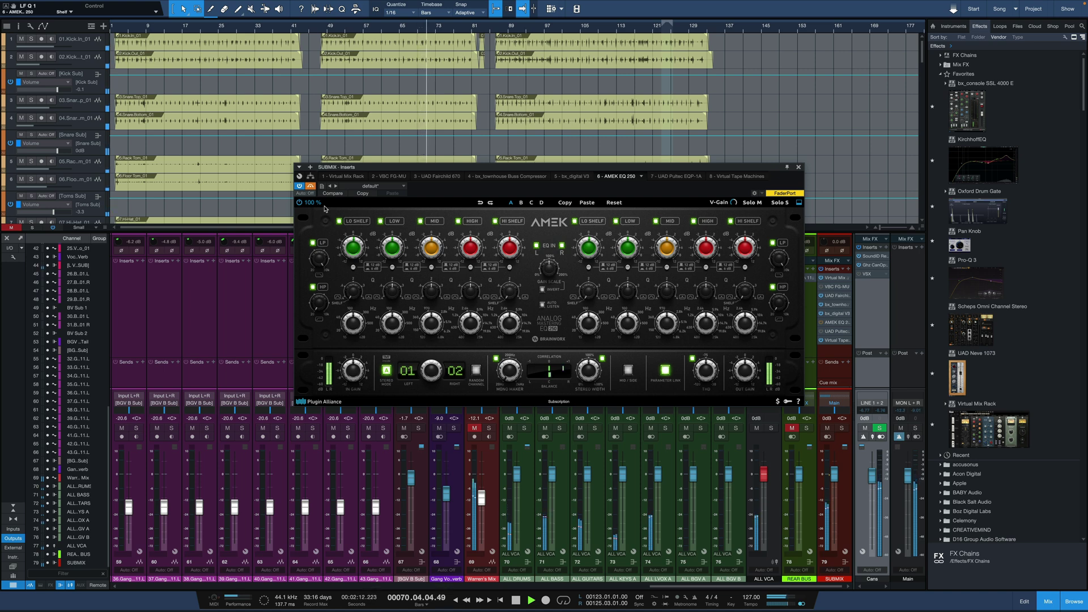
# Step: In the Studio One session, restart playback and boost the EQ 250's low shelf on the SUBMIX channel
pyautogui.press('space')
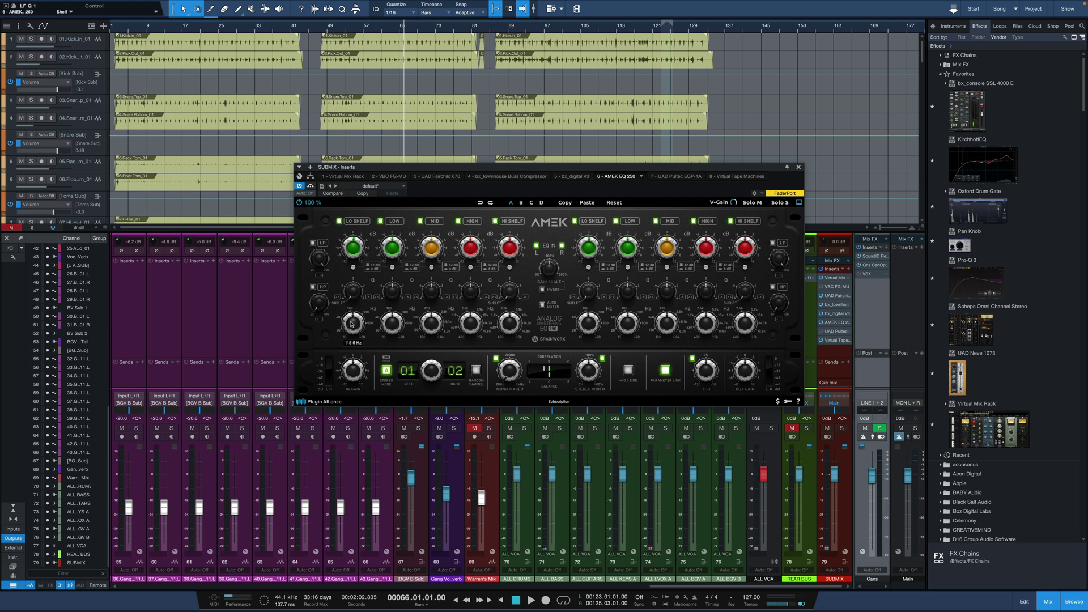
pyautogui.press('space')
pyautogui.moveTo(351, 243); pyautogui.dragTo(353, 245)
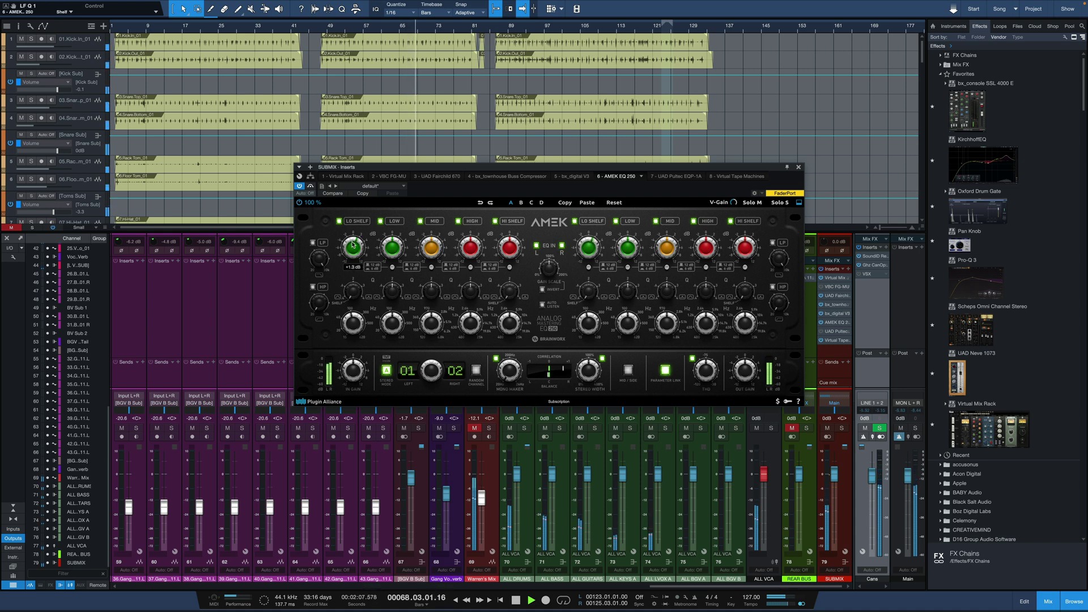
# Step: Adjust the EQ 250's high shelf frequency and boost its gain while the mix plays, and stop playback
pyautogui.moveTo(508, 322); pyautogui.dragTo(511, 205)
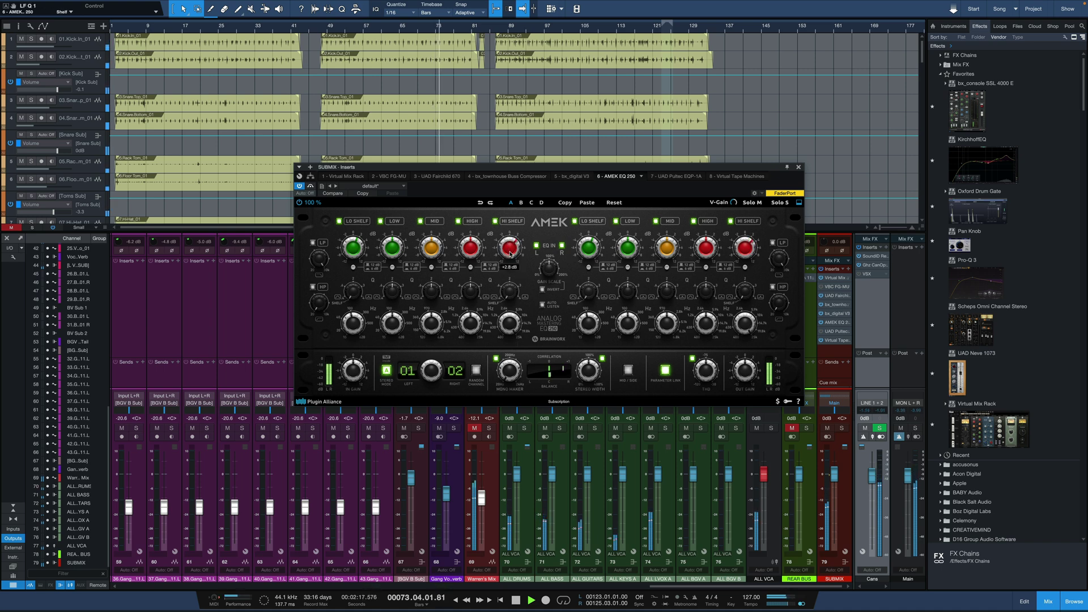
pyautogui.moveTo(508, 321); pyautogui.dragTo(514, 256)
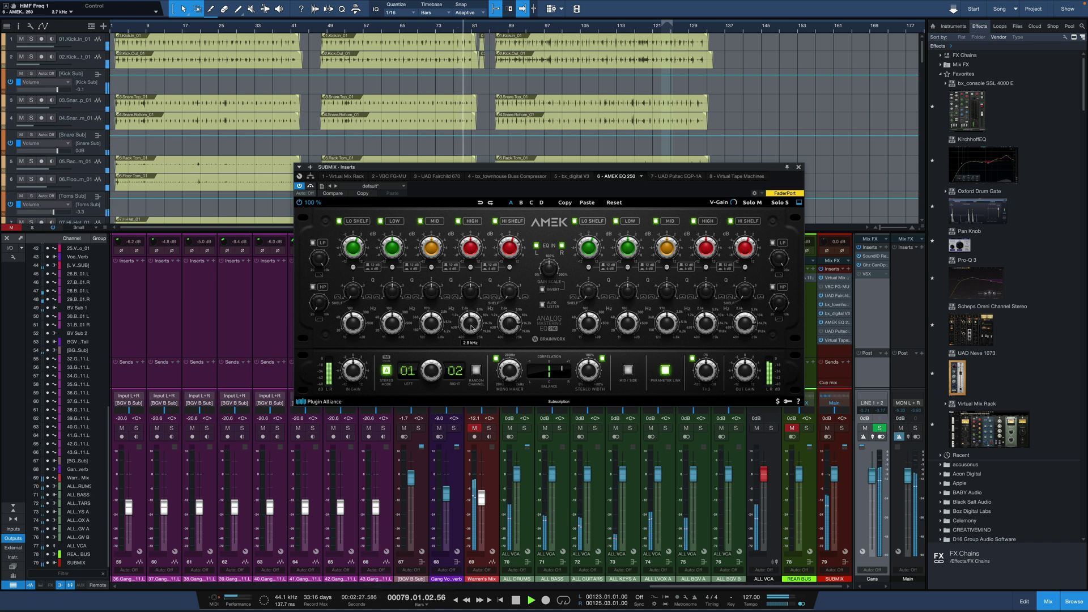
pyautogui.press('space')
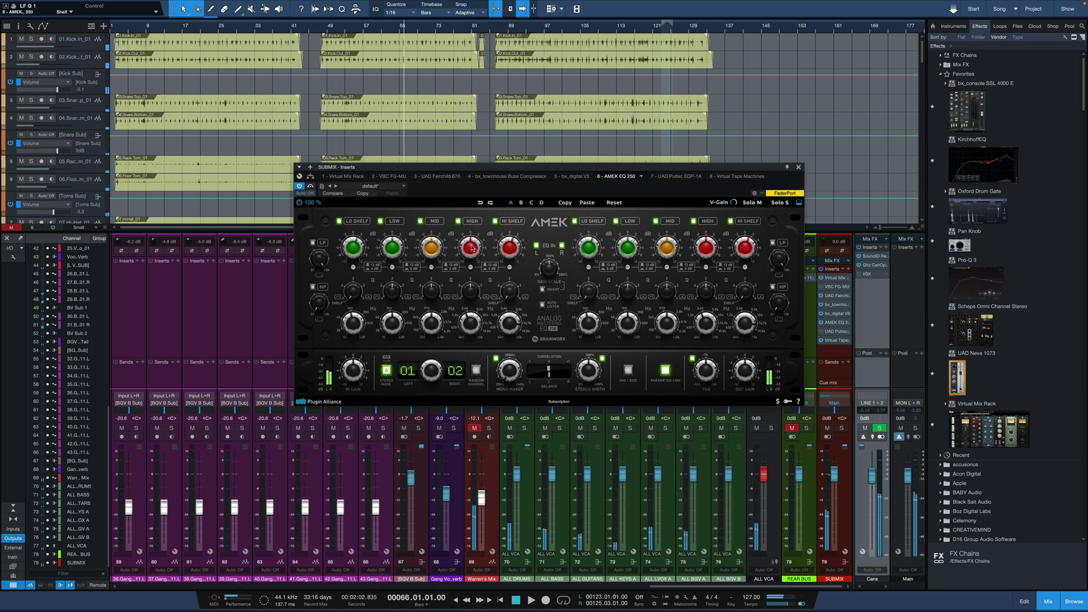
# Step: Play the mix again, adjust the gain of the EQ 250's High band, and stop playback
pyautogui.press('space')
pyautogui.moveTo(470, 262); pyautogui.dragTo(473, 250)
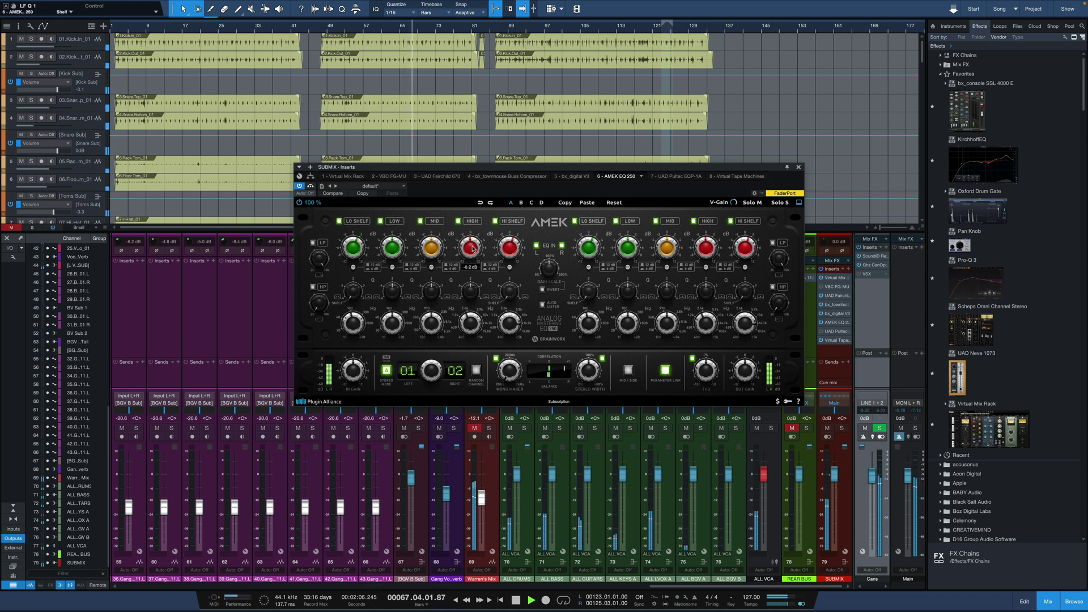
pyautogui.press('space')
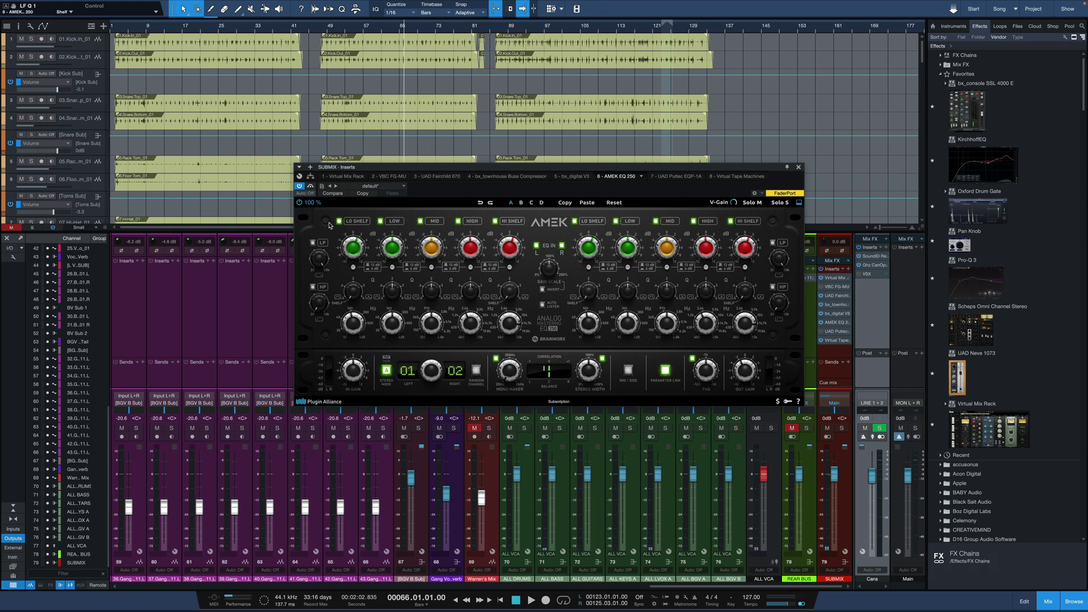
# Step: Play the mix and toggle the EQ 250's bypass to compare the sound with and without the EQ
pyautogui.press('space')
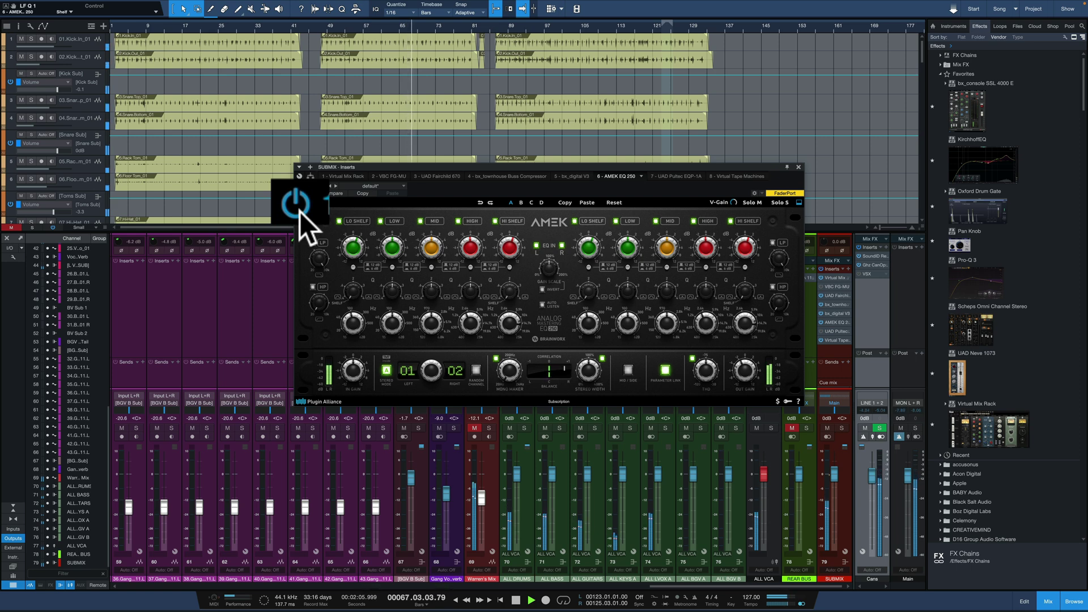
pyautogui.click(300, 176)
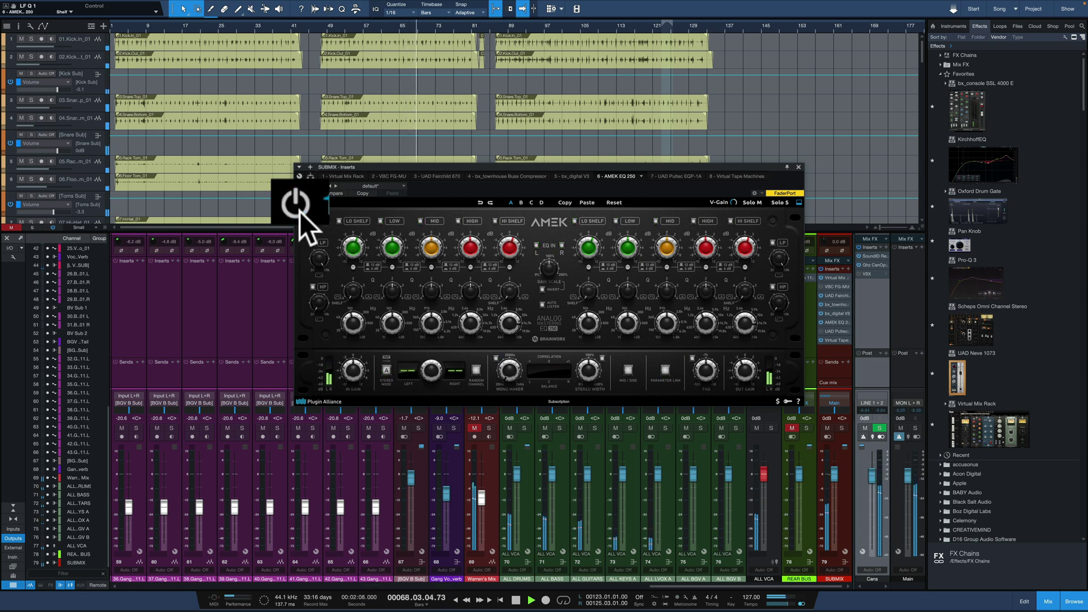
pyautogui.click(300, 177)
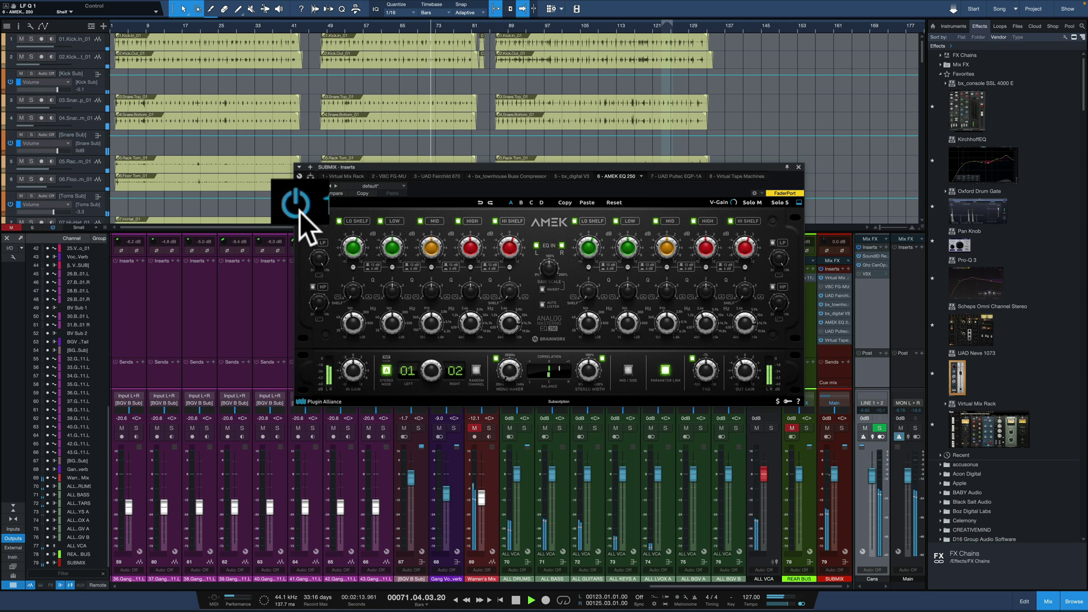
pyautogui.click(300, 176)
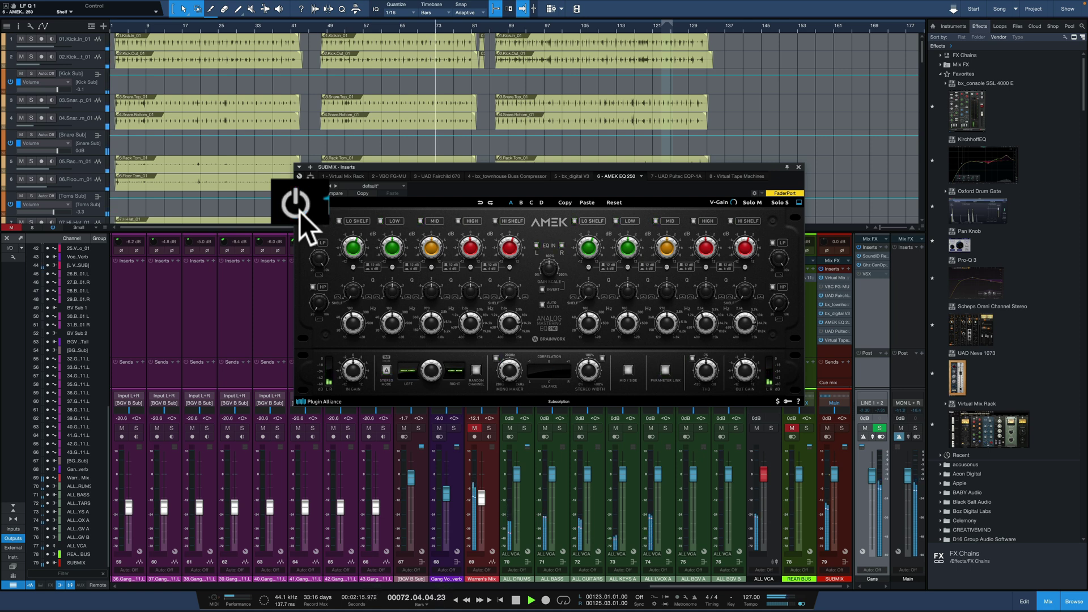
# Step: Re-enable the EQ 250, stop the mix, and adjust the plug-in's output gain during a fresh playback
pyautogui.click(299, 185)
pyautogui.press('space')
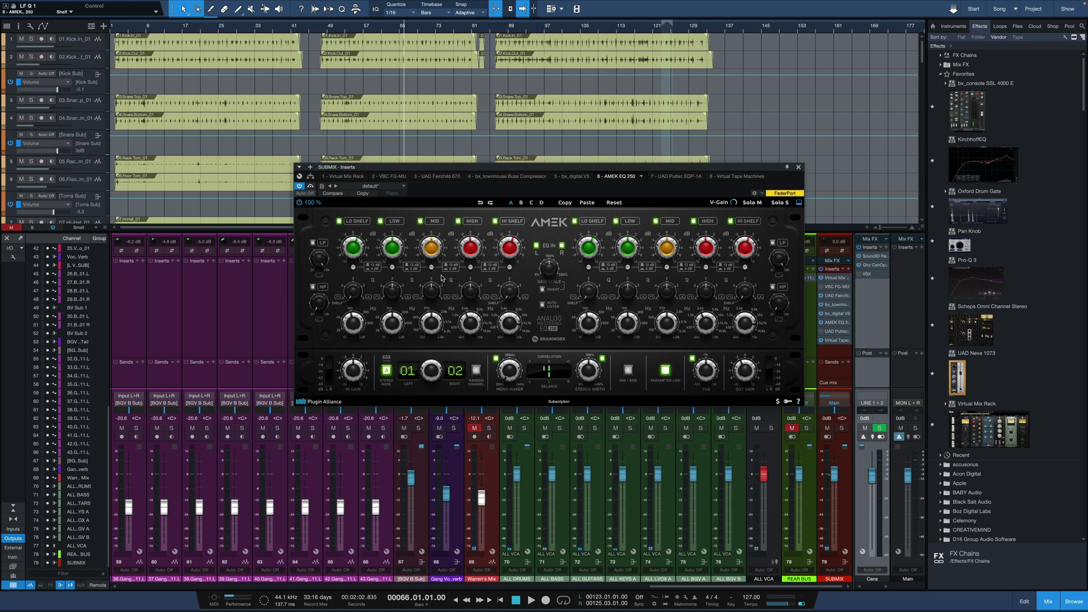
pyautogui.press('space')
pyautogui.moveTo(354, 247)
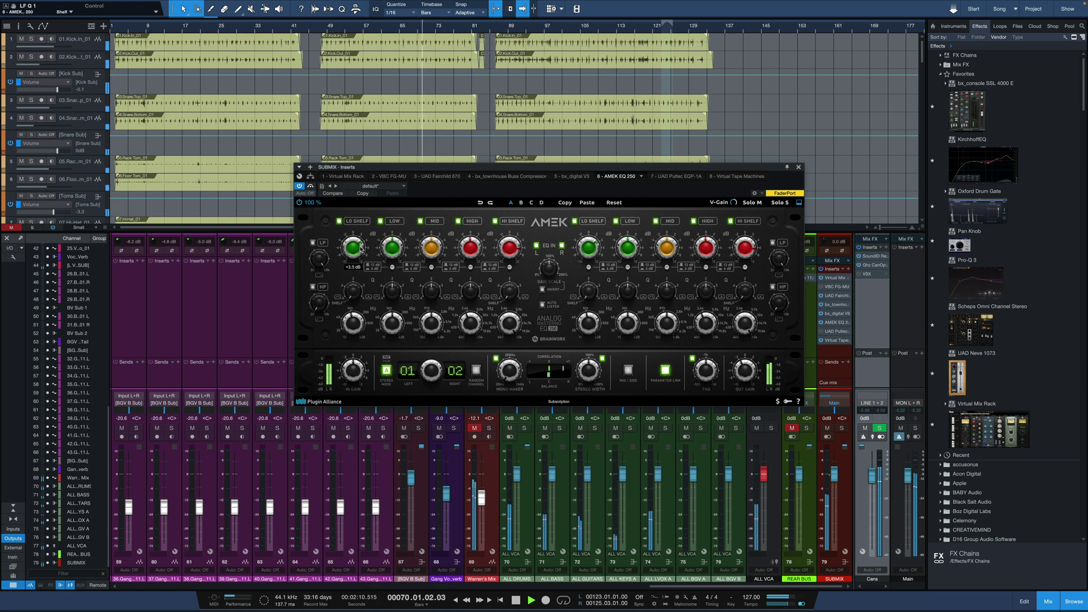
pyautogui.moveTo(747, 376); pyautogui.dragTo(747, 374)
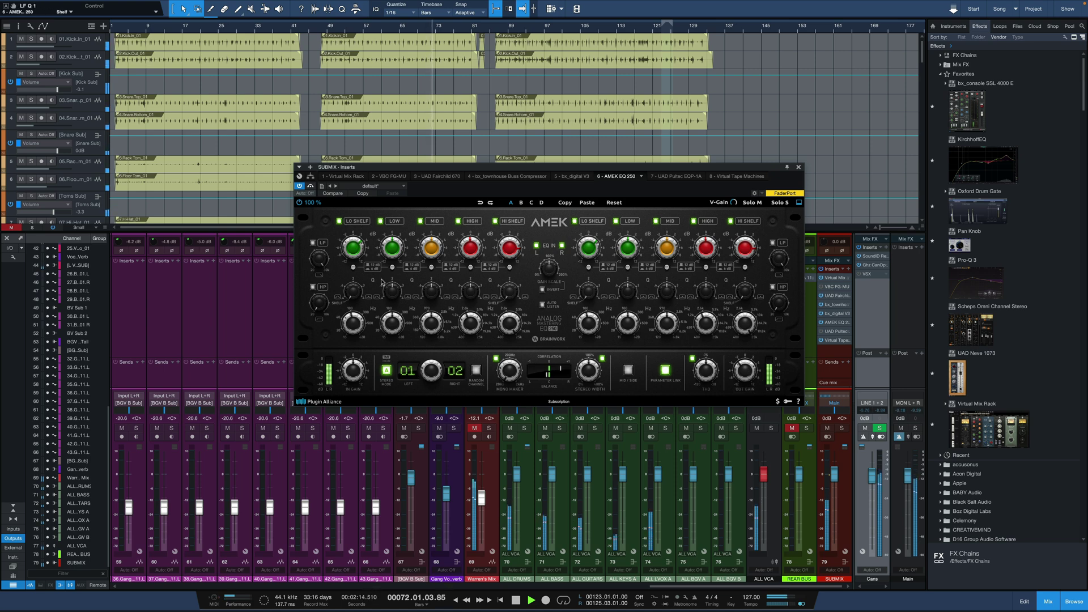
# Step: Bypass and re-enable the EQ 250 with the mix running to compare both sounds, and stop playback
pyautogui.click(300, 202)
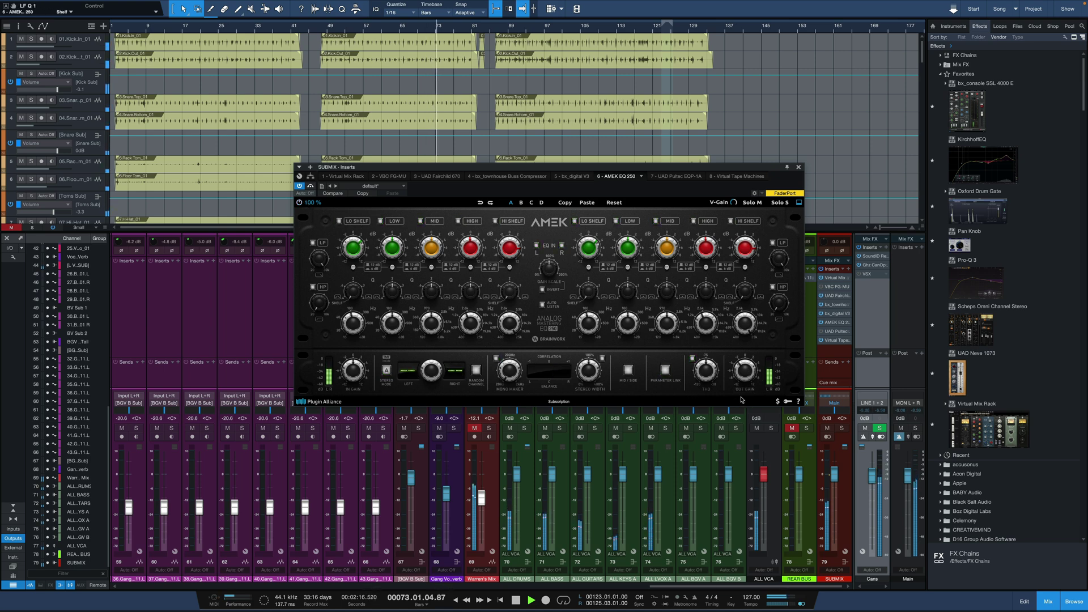
pyautogui.click(299, 202)
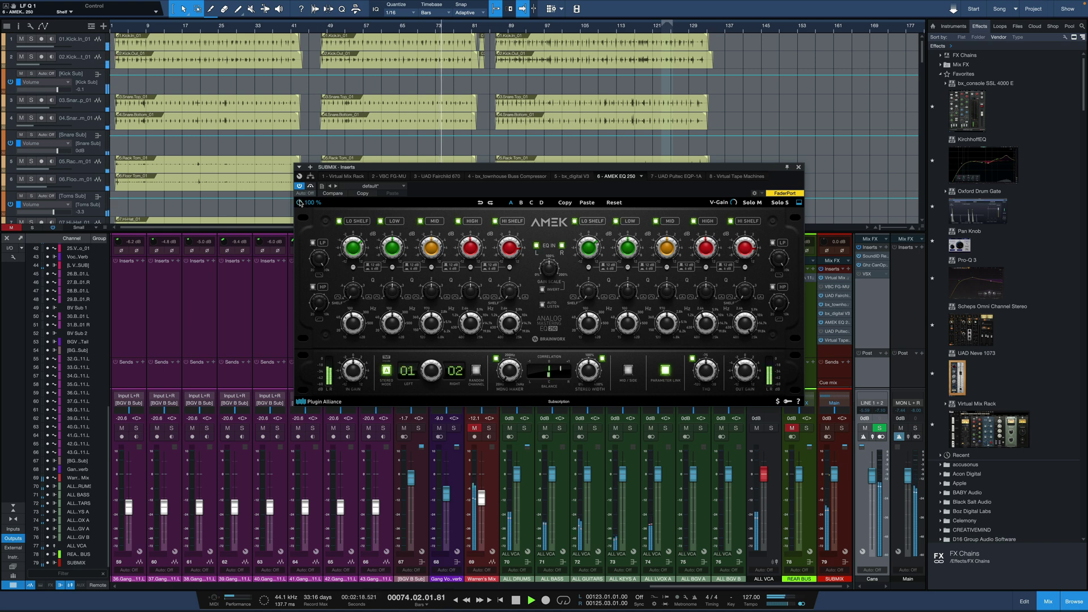
pyautogui.press('space')
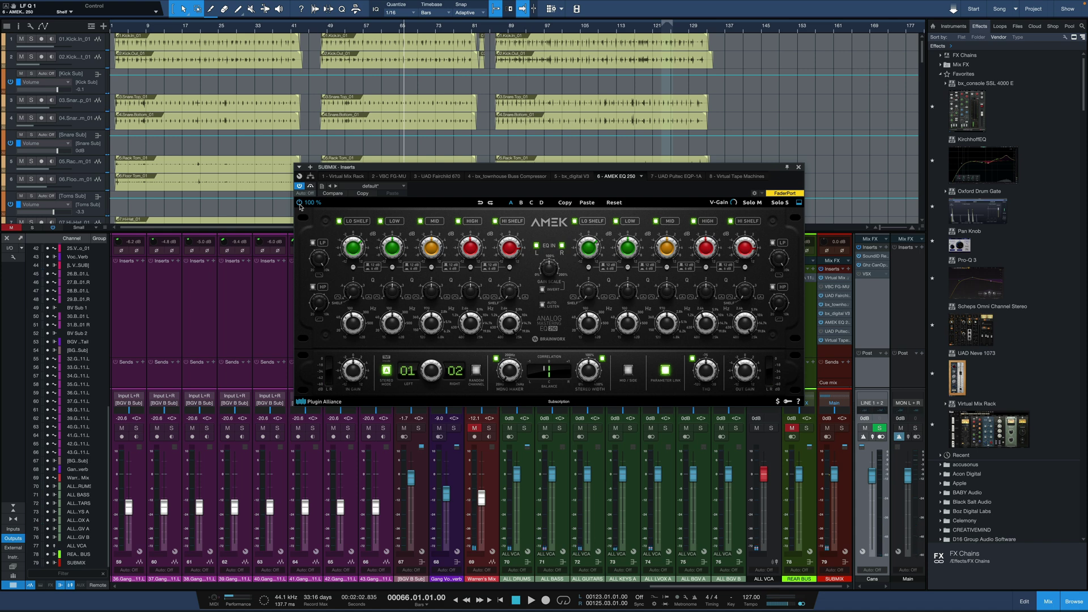
# Step: Replay the mix, switch the EQ 250 off and on twice to compare processed and unprocessed sound, and stop playback
pyautogui.press('space')
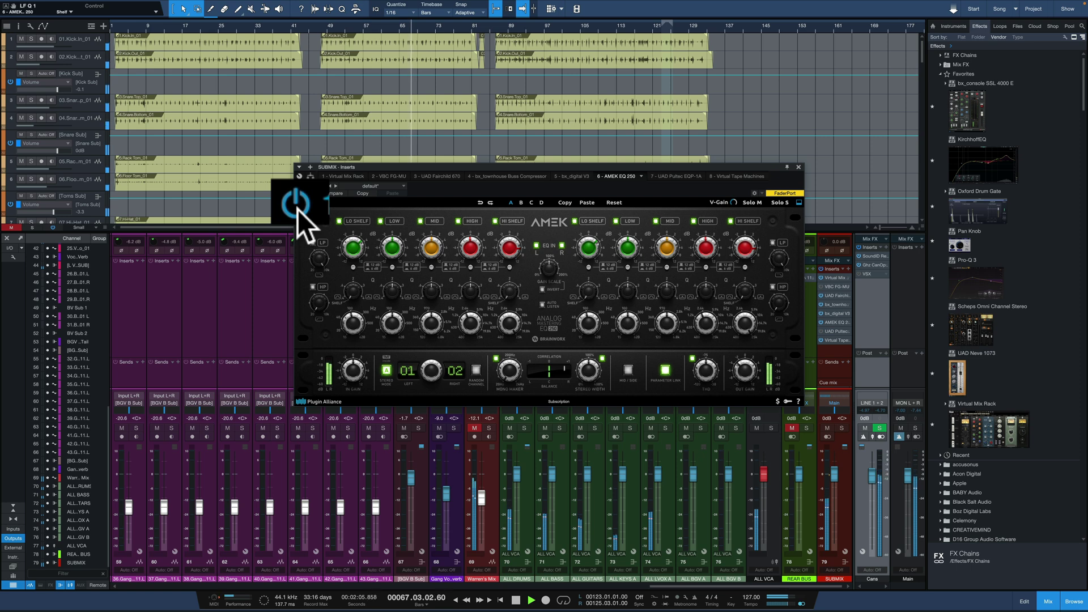
pyautogui.click(298, 209)
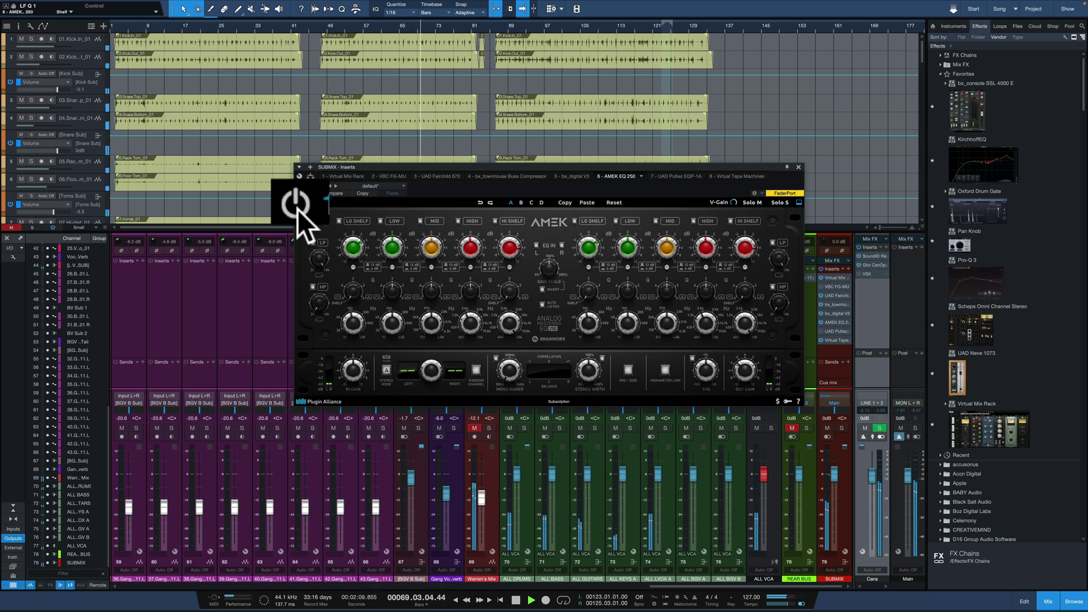
pyautogui.click(297, 209)
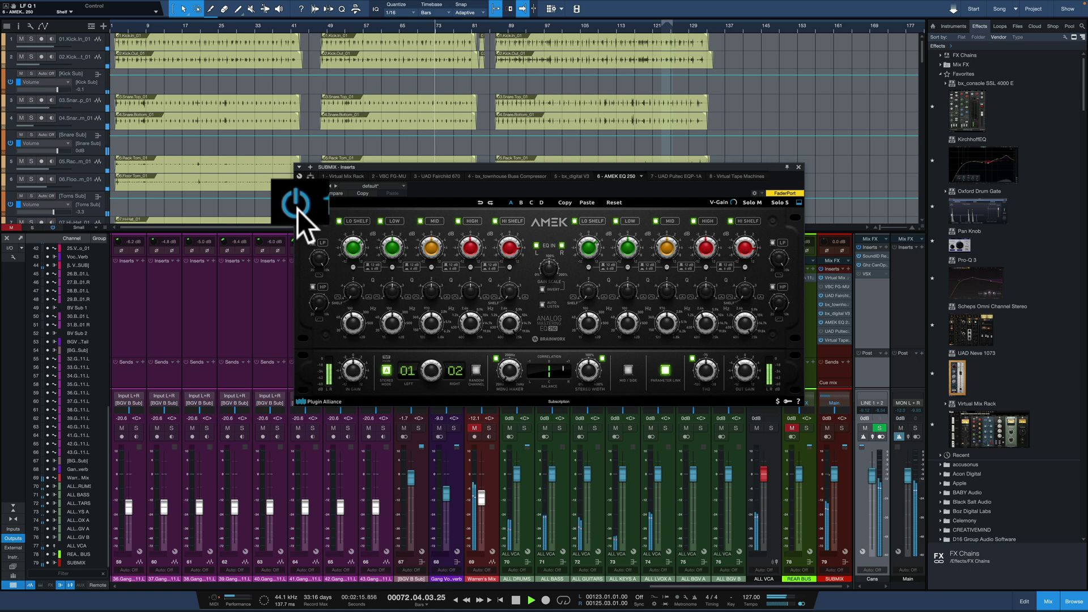
pyautogui.click(298, 209)
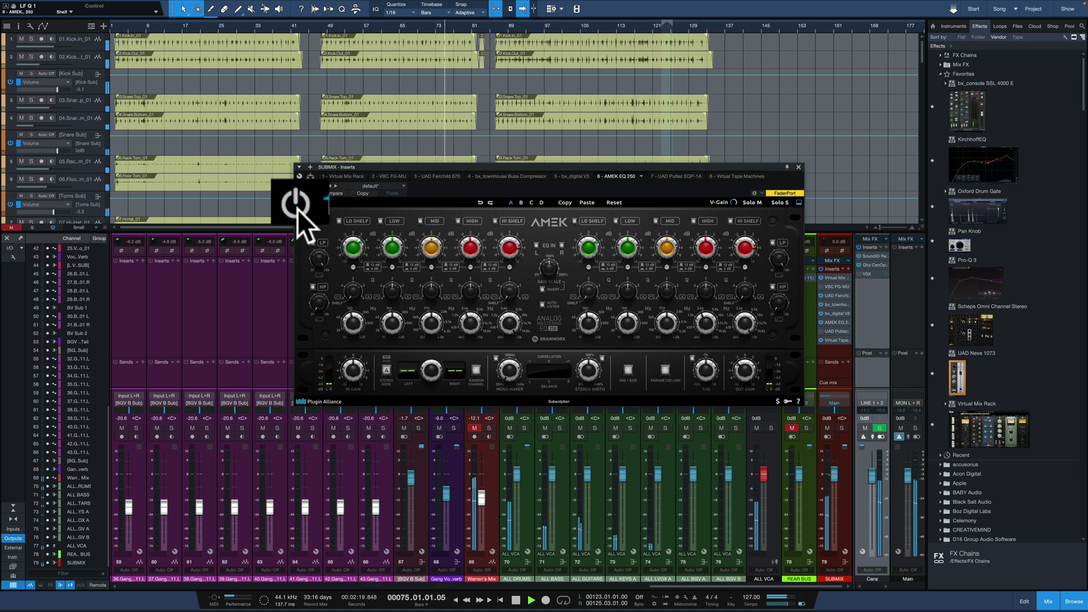
pyautogui.click(298, 209)
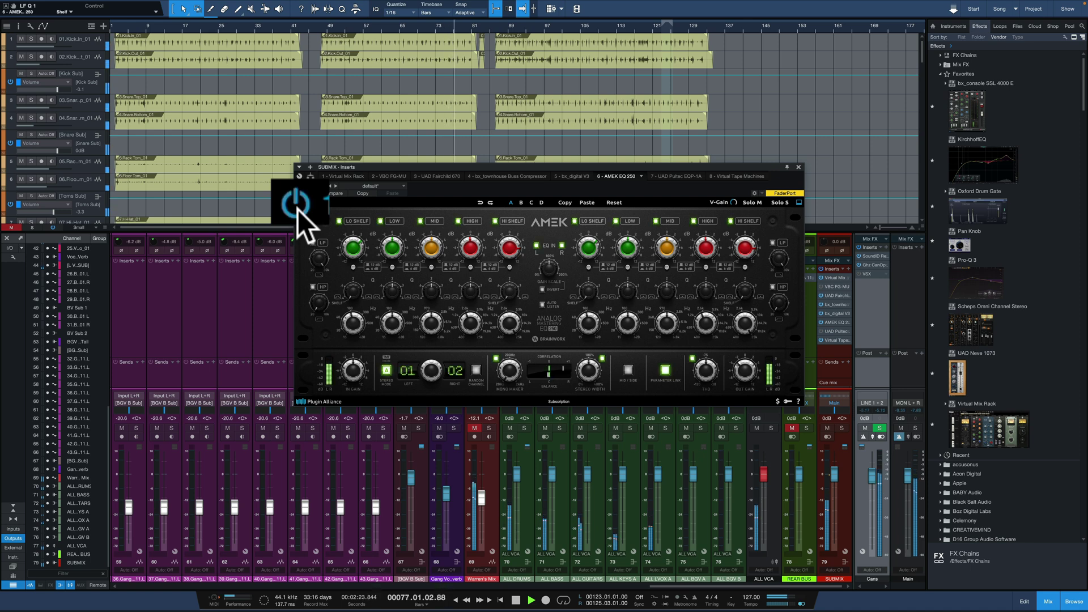
pyautogui.press('space')
# Step: Enable the EQ 250's high-pass filter, play the mix while switching the filter off and back on, and stop playback
pyautogui.click(313, 288)
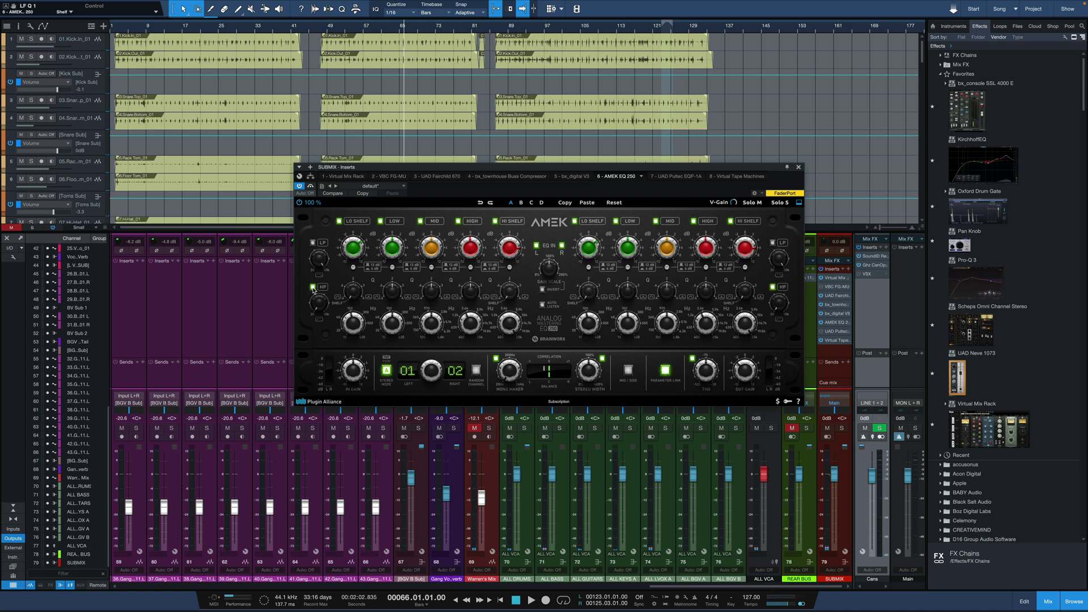
pyautogui.press('space')
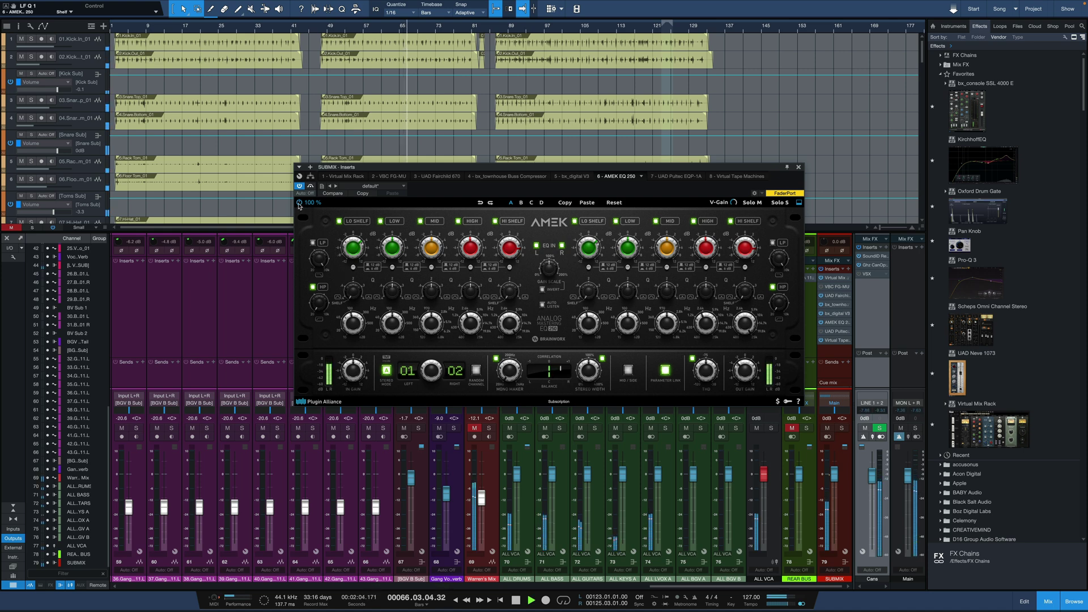
pyautogui.click(313, 287)
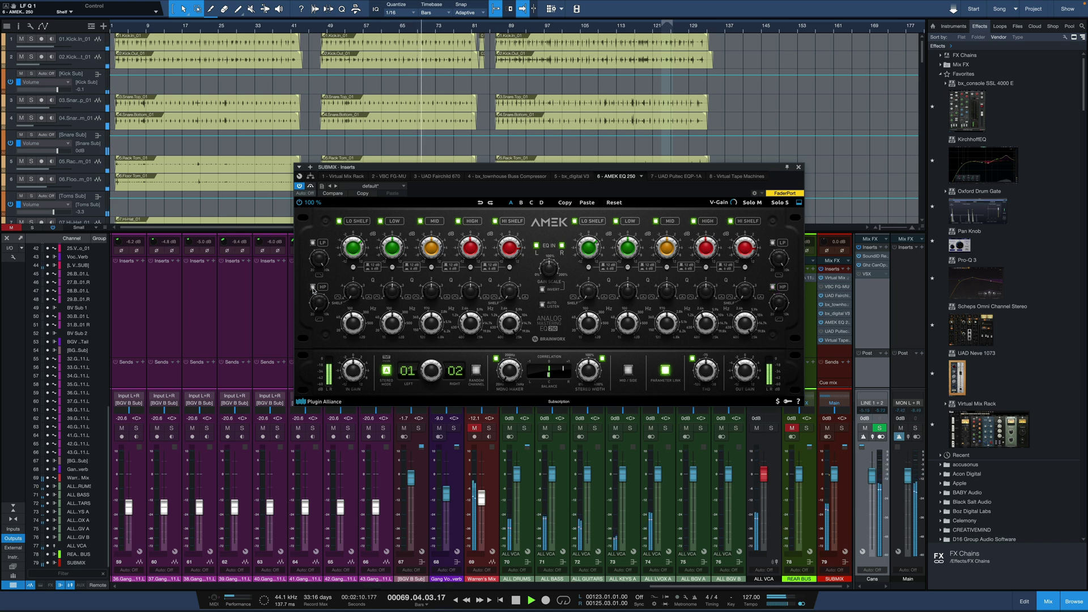
pyautogui.click(313, 288)
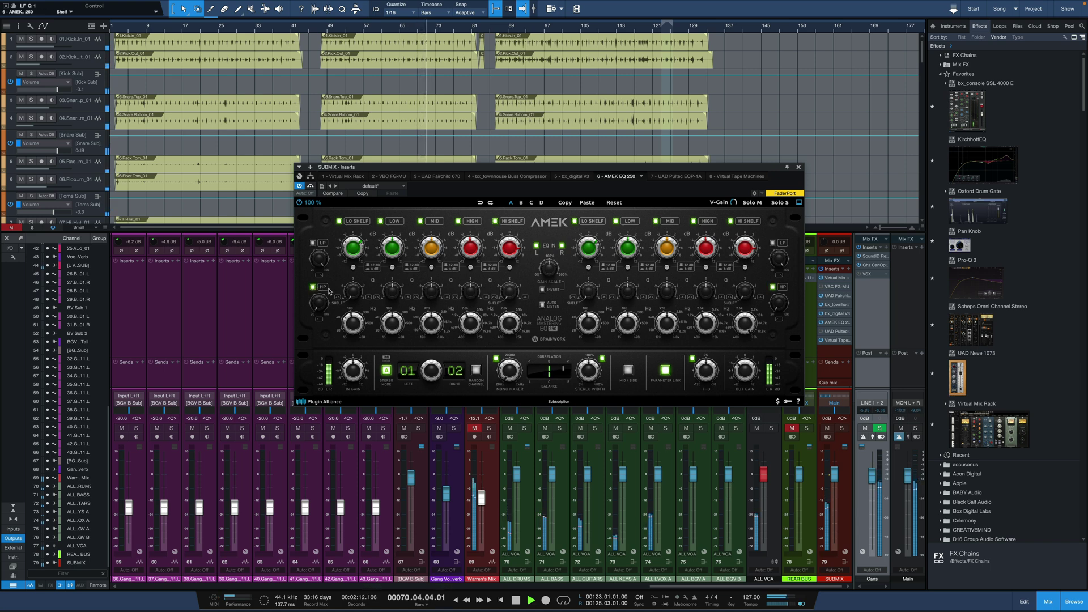
pyautogui.press('space')
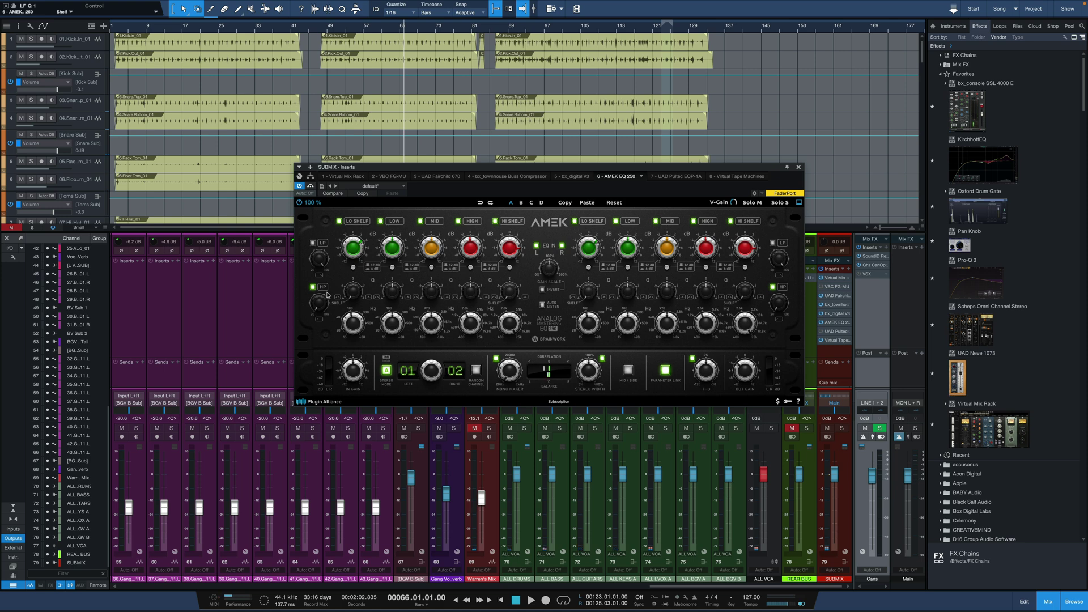
# Step: Play the same section again, toggle the high-pass filter off and on to compare the low end, and stop playback
pyautogui.press('space')
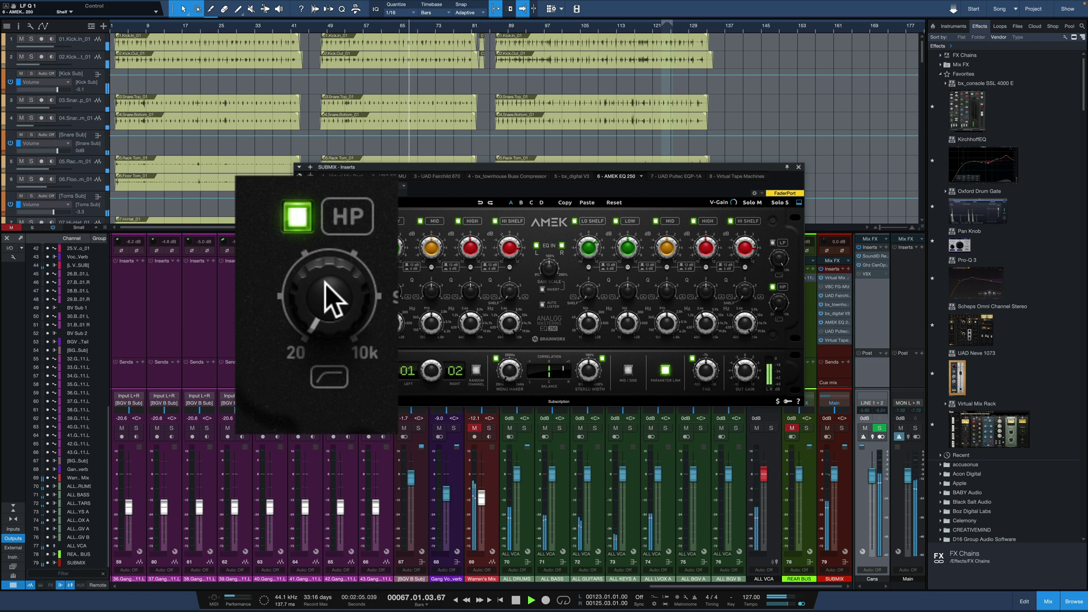
pyautogui.click(301, 225)
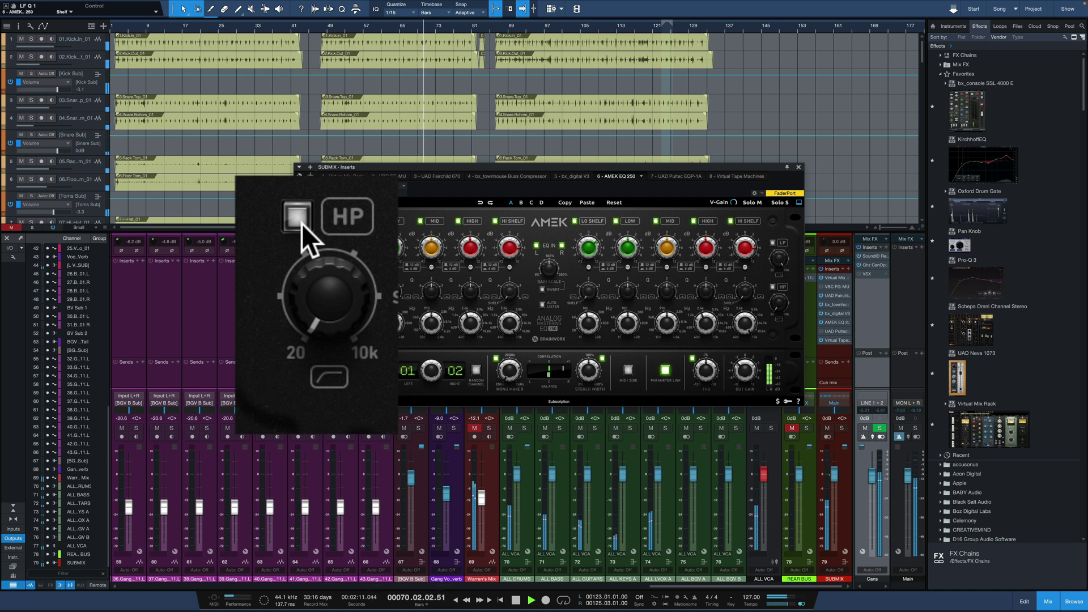
pyautogui.click(298, 217)
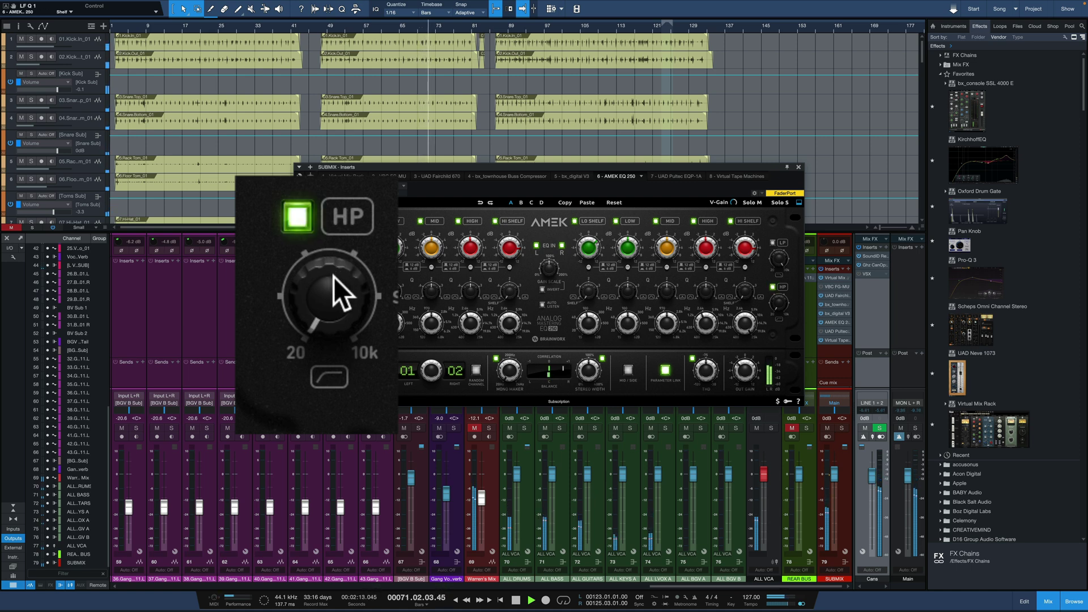
pyautogui.press('space')
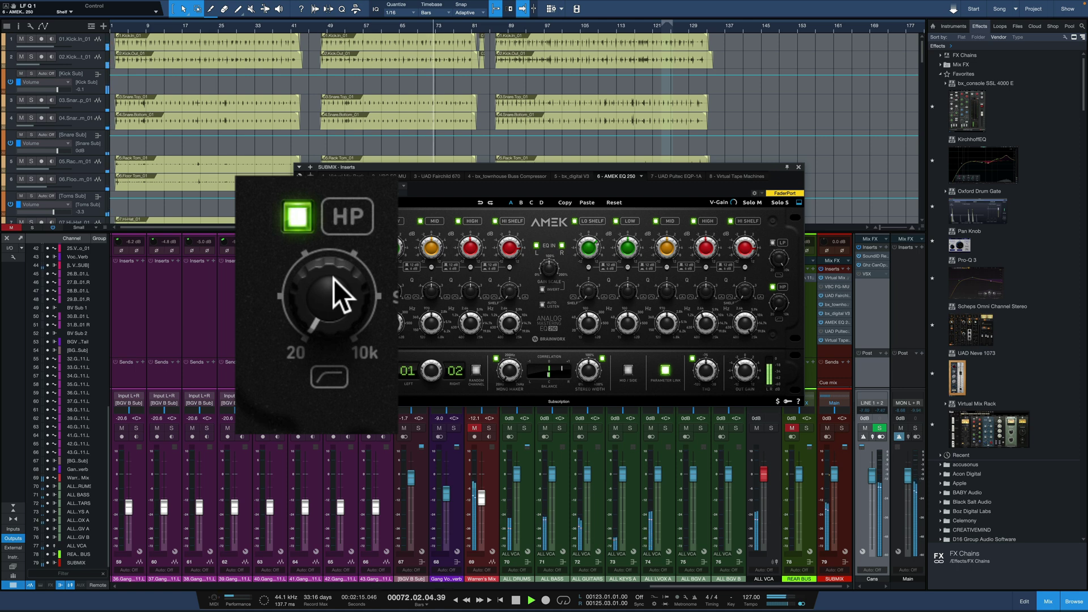